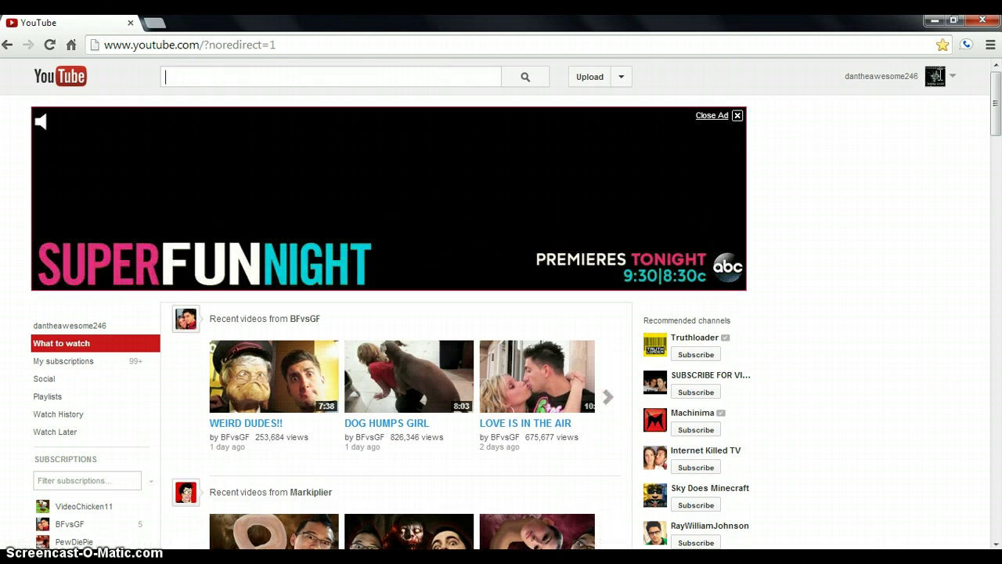
Go to the YouTube account settings page from the avatar account menu
click(933, 78)
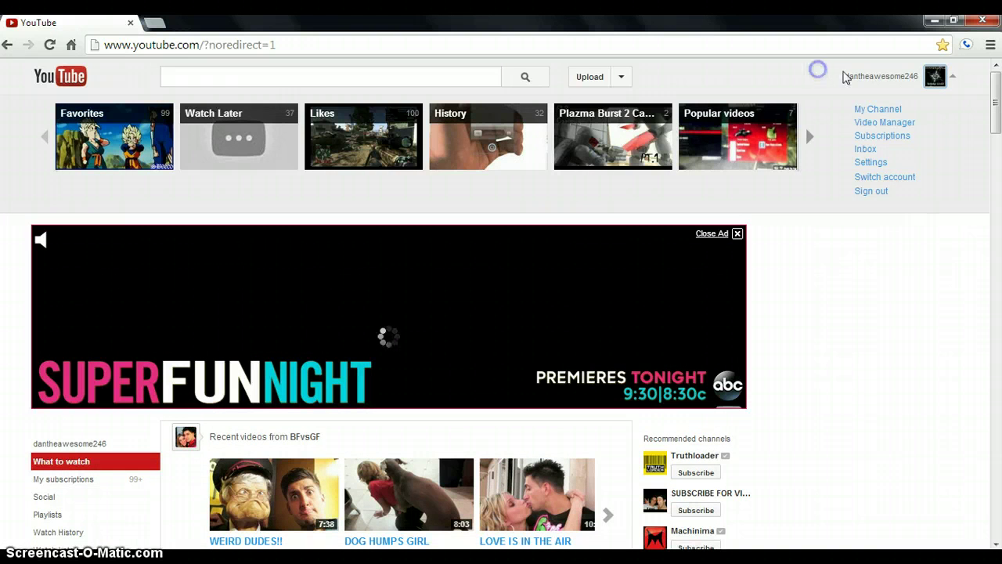
click(935, 76)
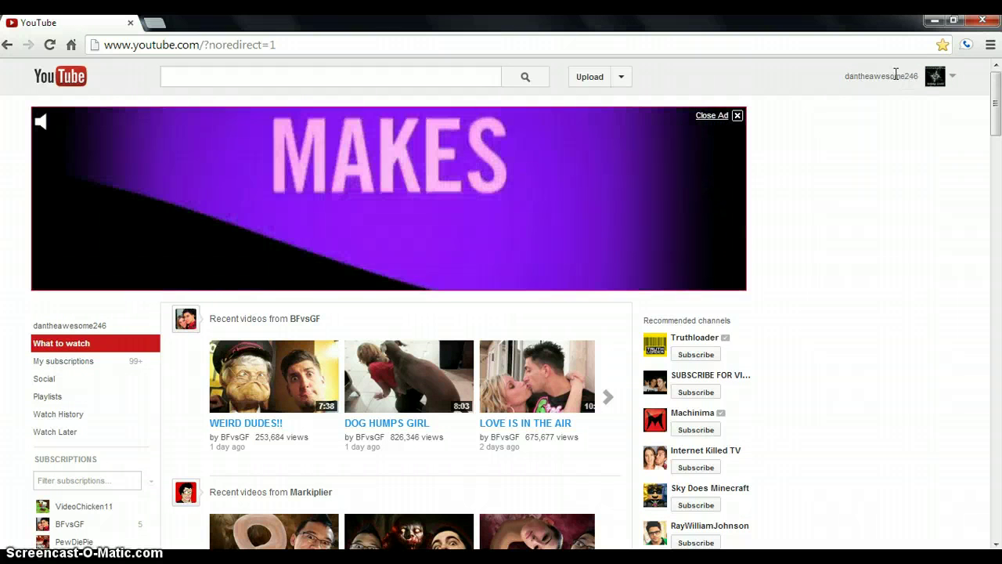
click(906, 75)
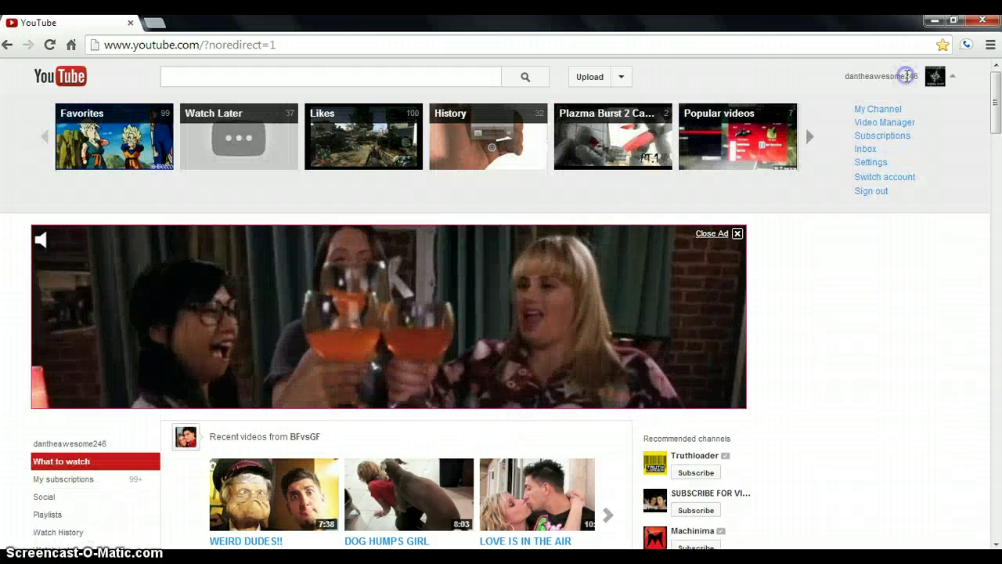
click(906, 76)
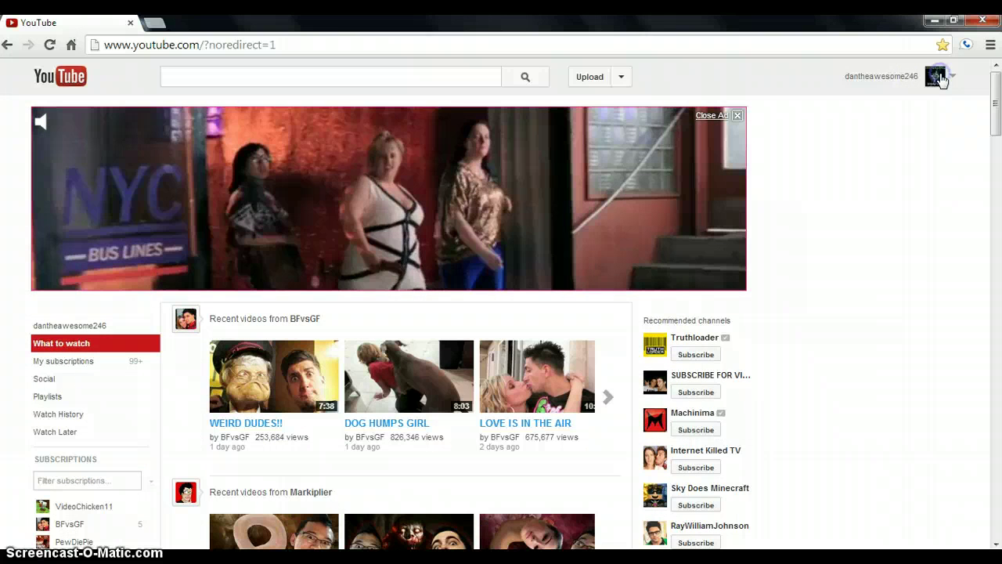
click(937, 77)
click(939, 77)
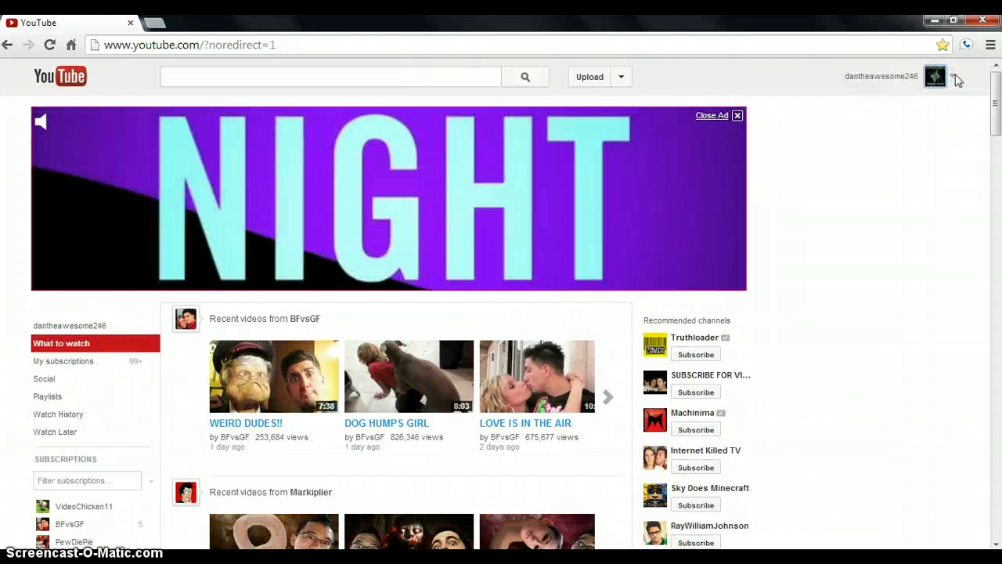
click(955, 77)
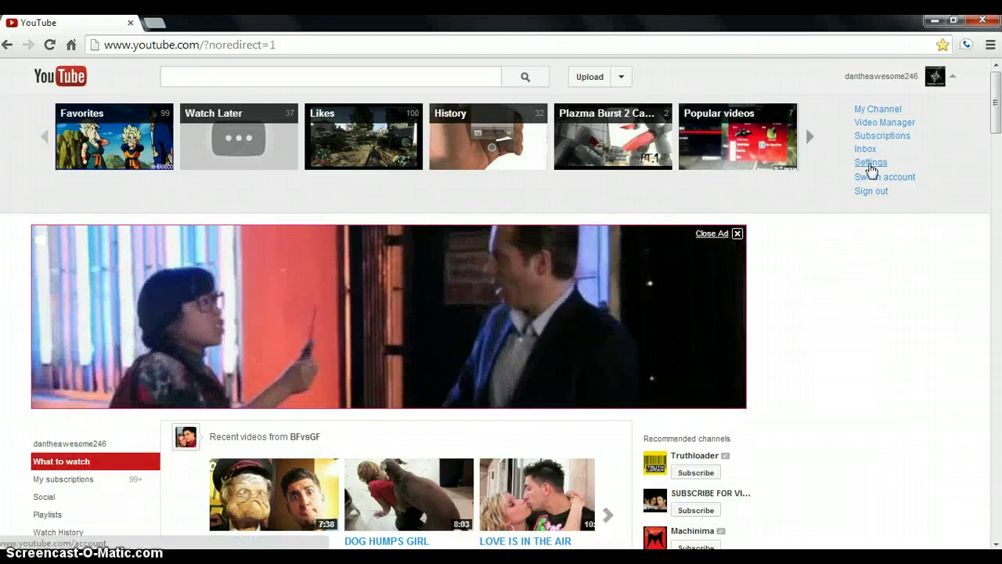
click(871, 170)
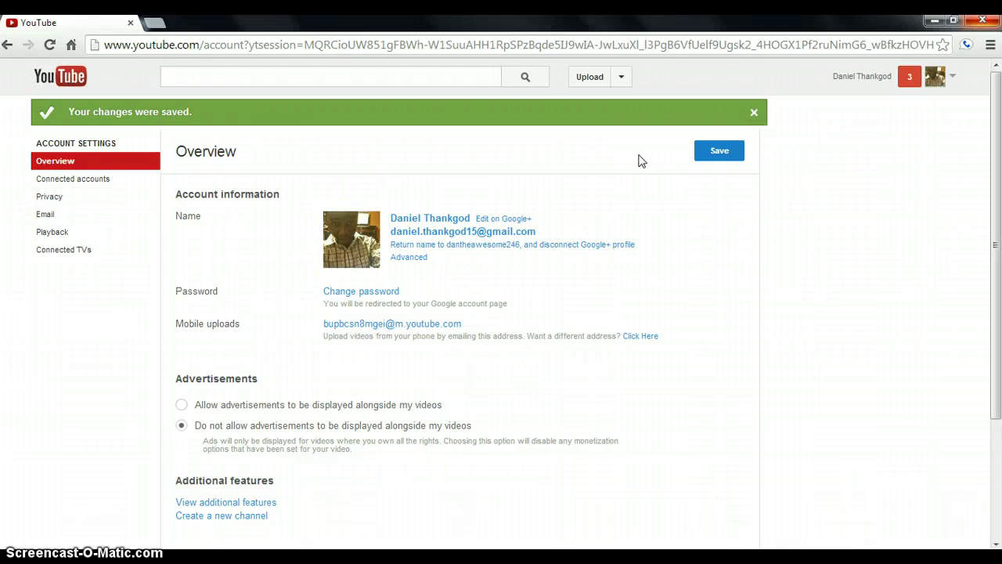
Visit Google account settings, come back, and open the YouTube settings Overview
click(931, 76)
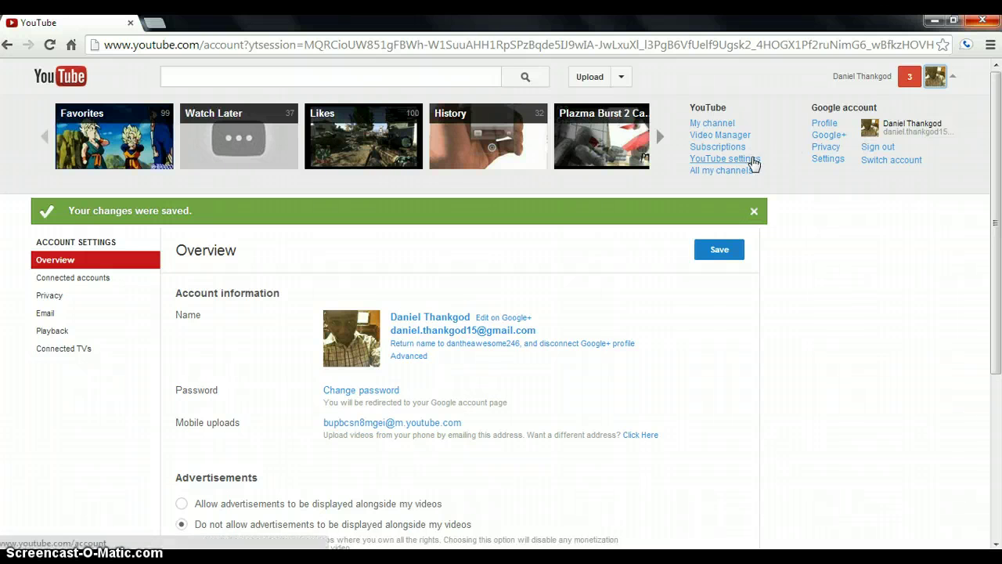
click(826, 159)
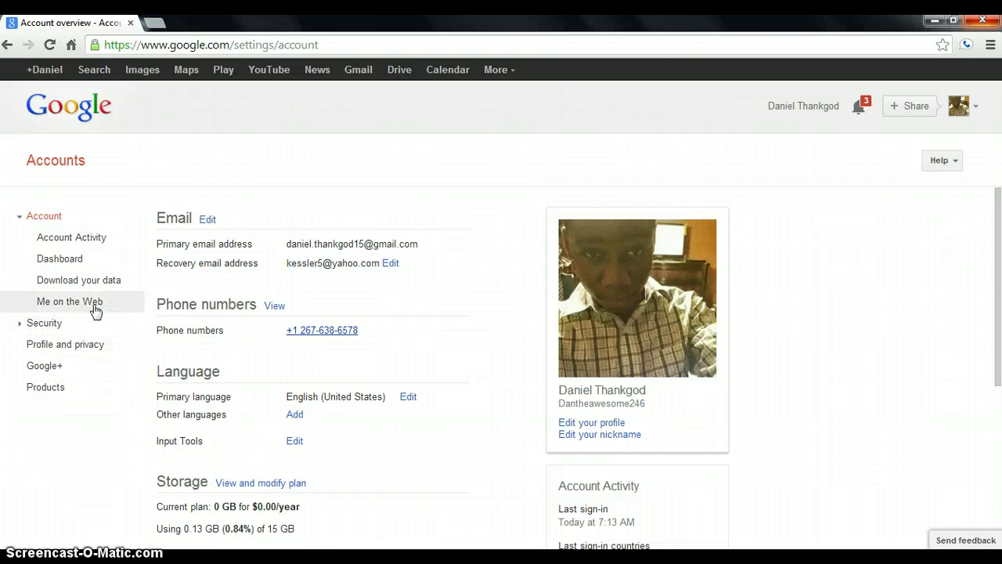
click(10, 43)
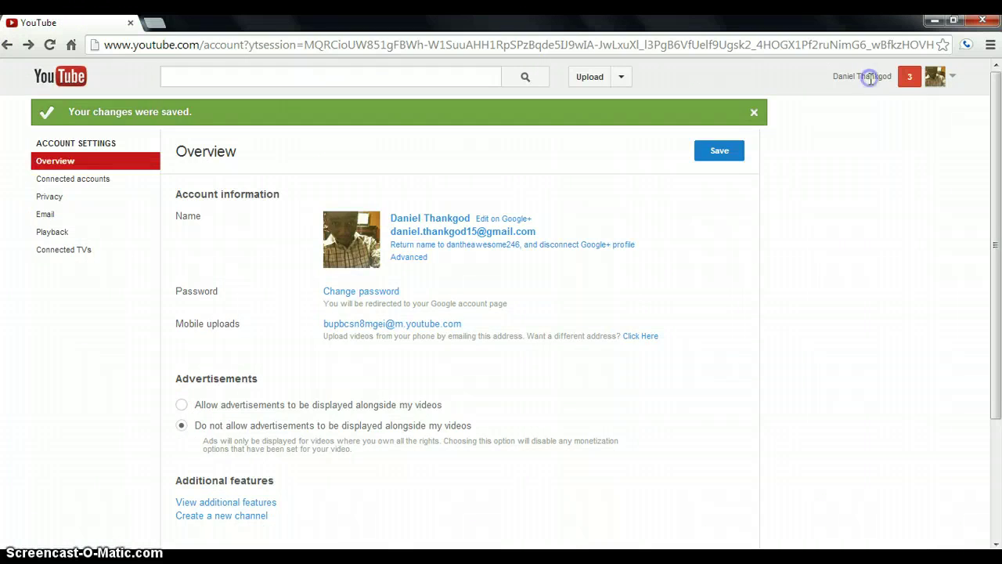
click(868, 76)
click(698, 160)
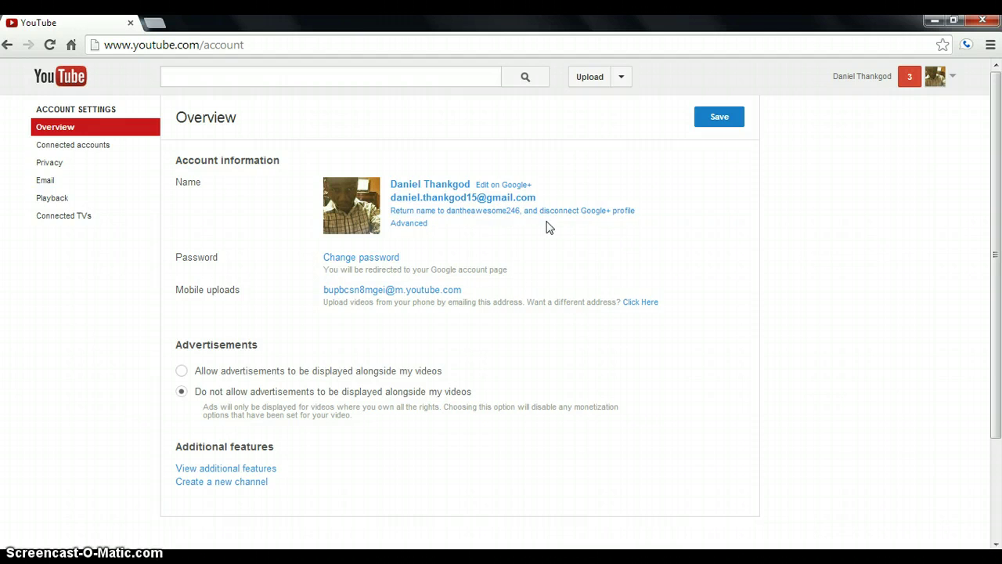
Return the channel name to the username, disconnect Google+, and save the Overview changes
click(615, 218)
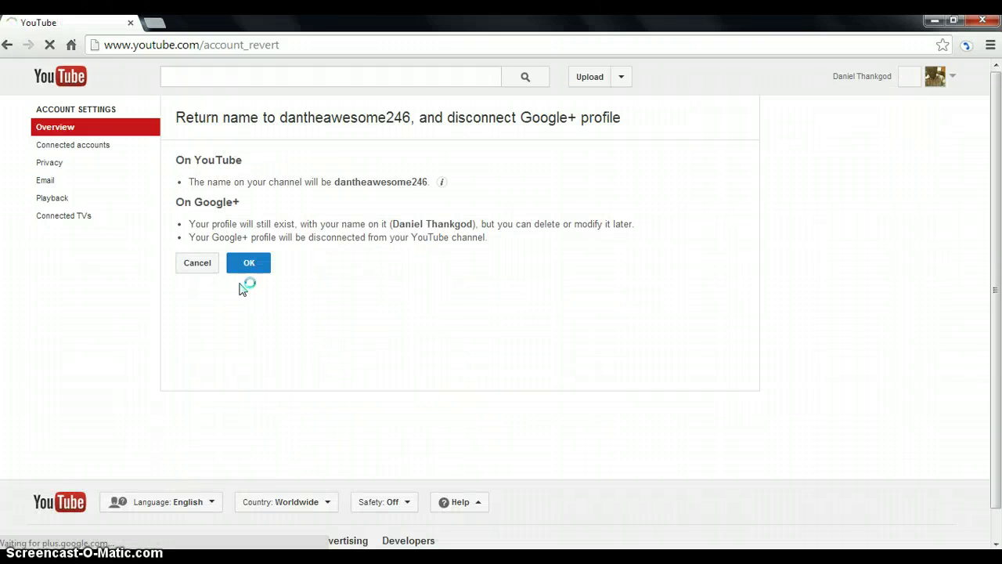
click(252, 265)
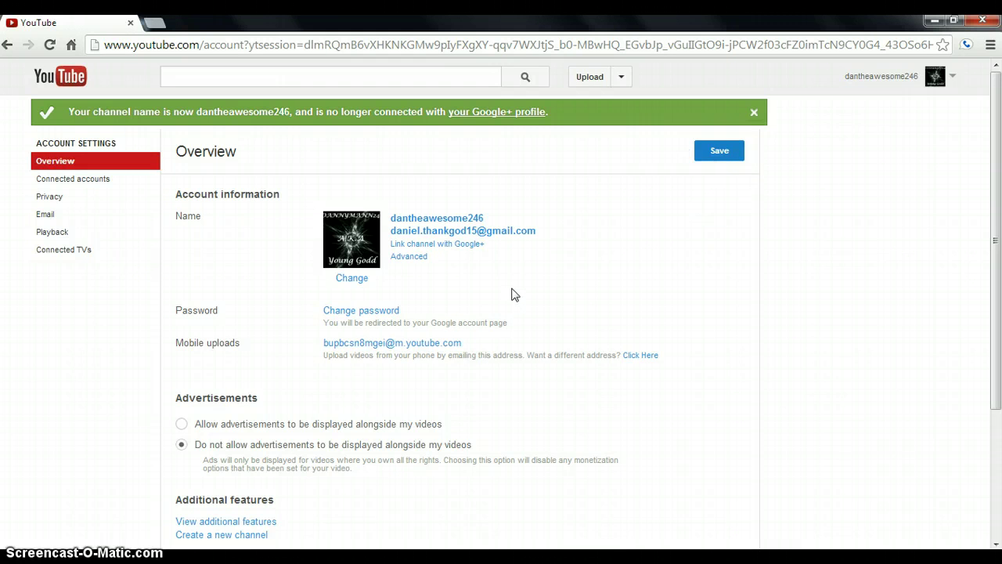
click(719, 150)
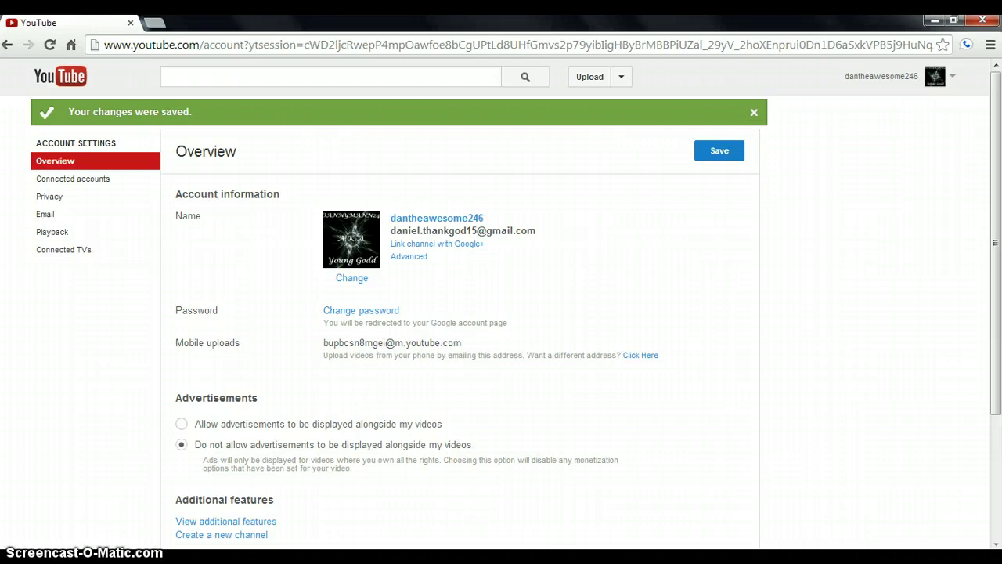
click(729, 155)
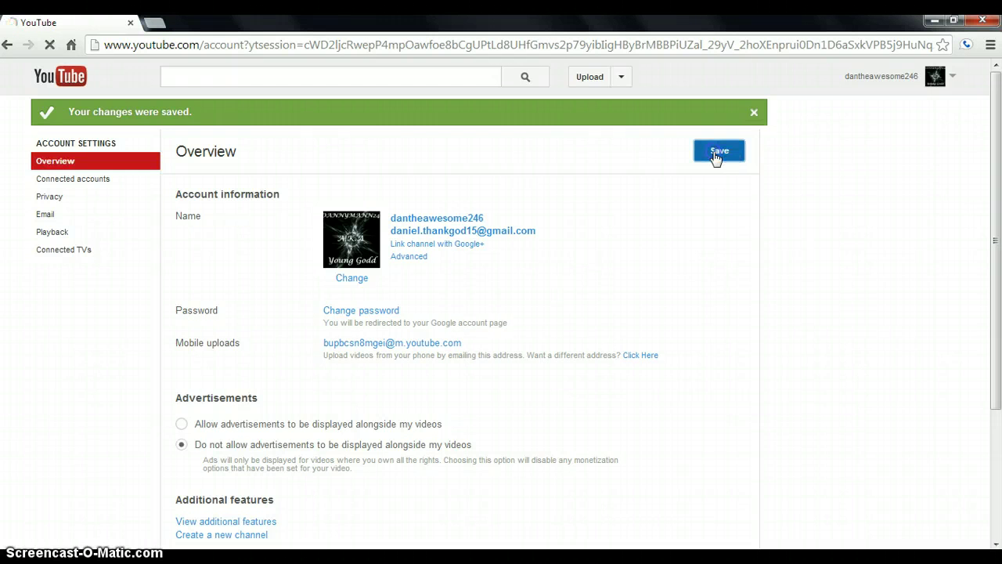
click(755, 114)
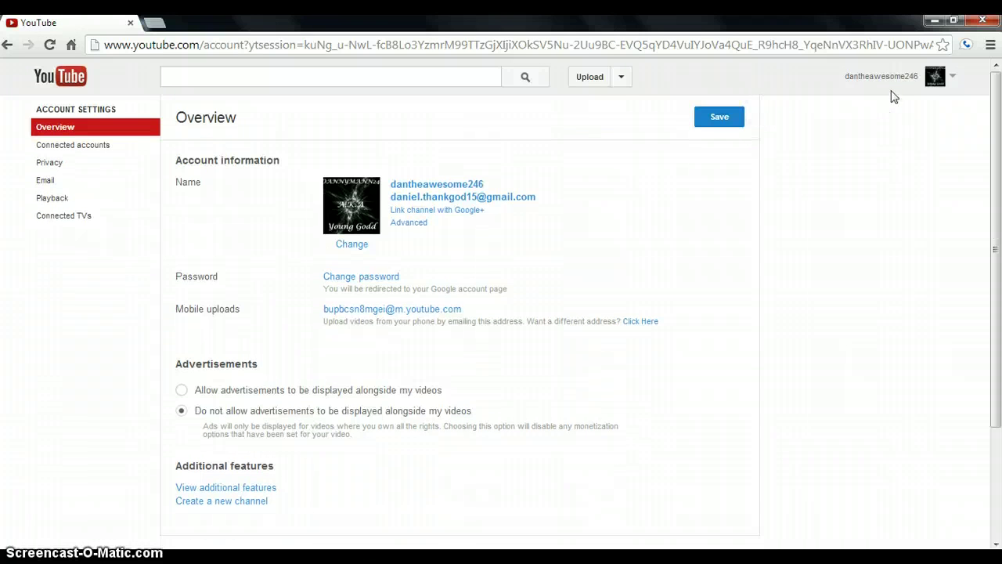
Go through Video Manager and Channel Settings to the Advanced channel settings page
click(937, 78)
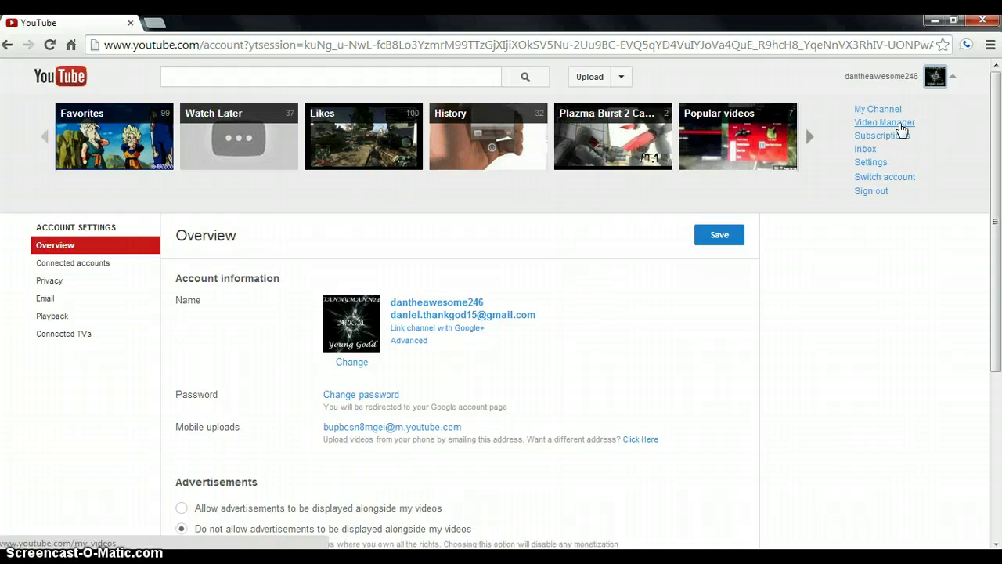
click(899, 123)
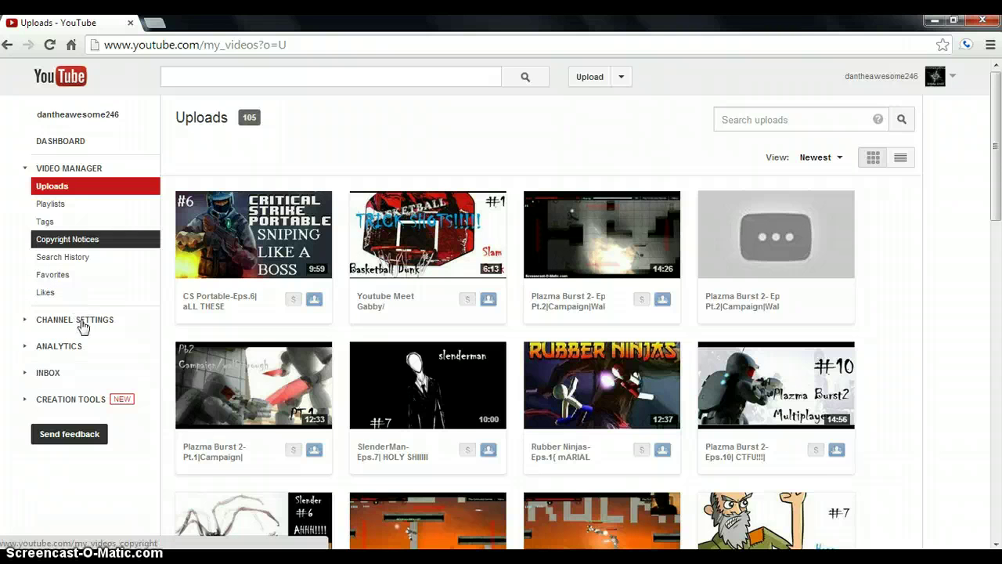
click(83, 325)
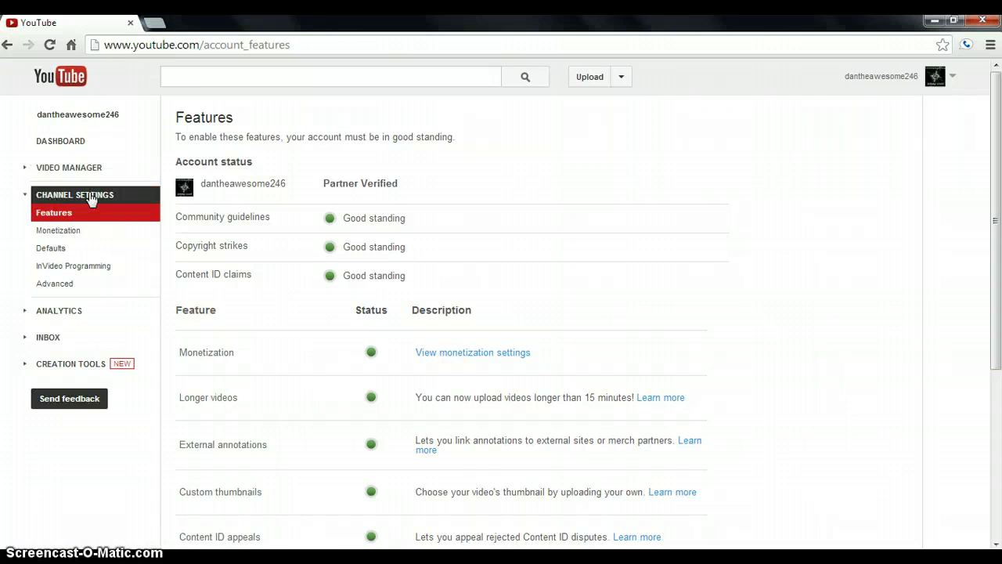
click(76, 287)
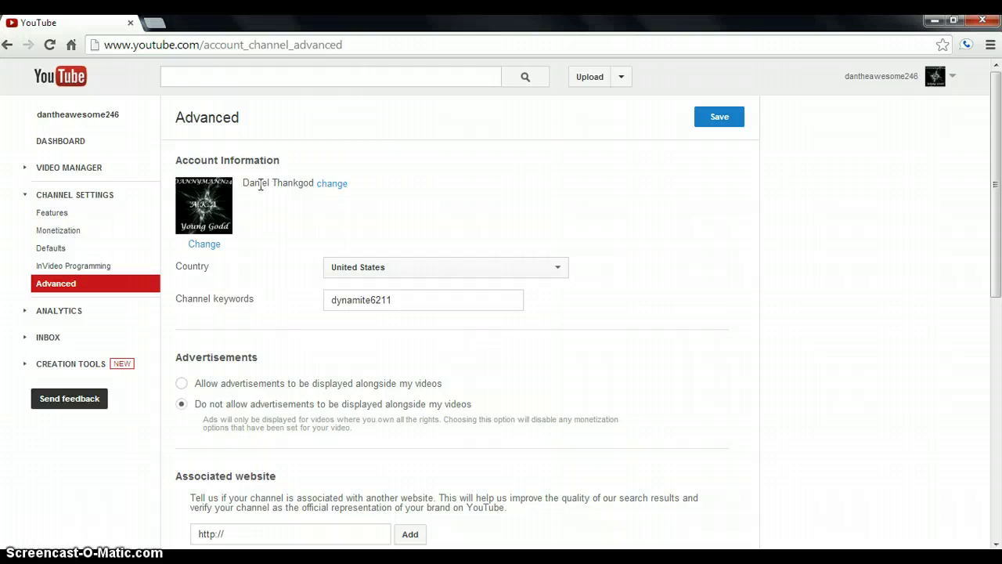
Clear the current channel name from the name field in Advanced settings
click(330, 186)
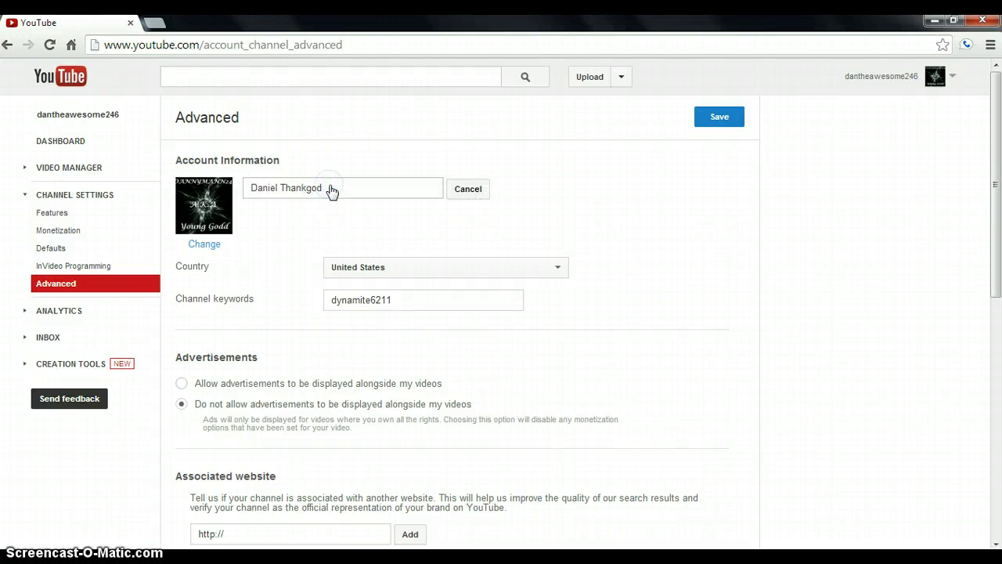
drag(339, 181, 213, 195)
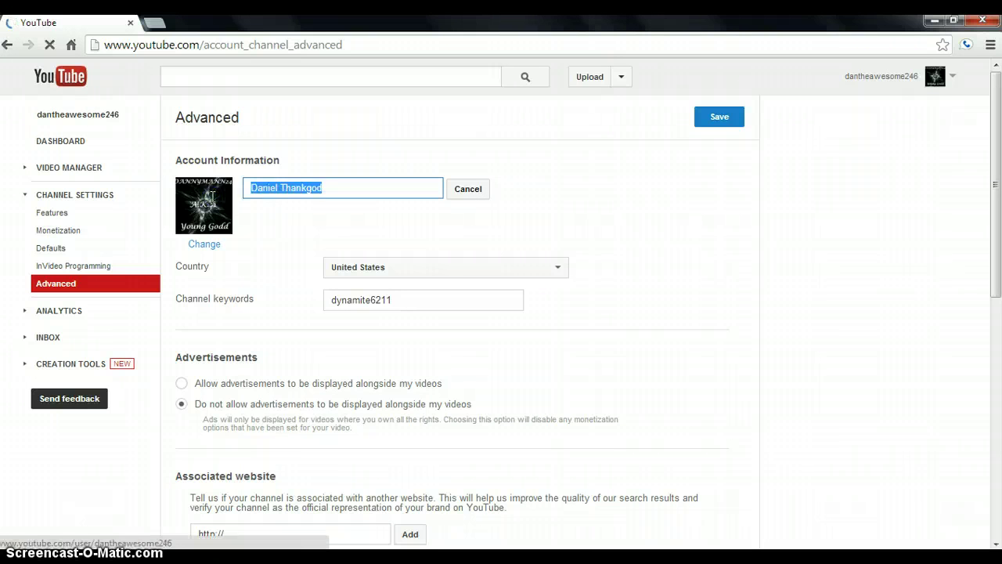
key(BackSpace)
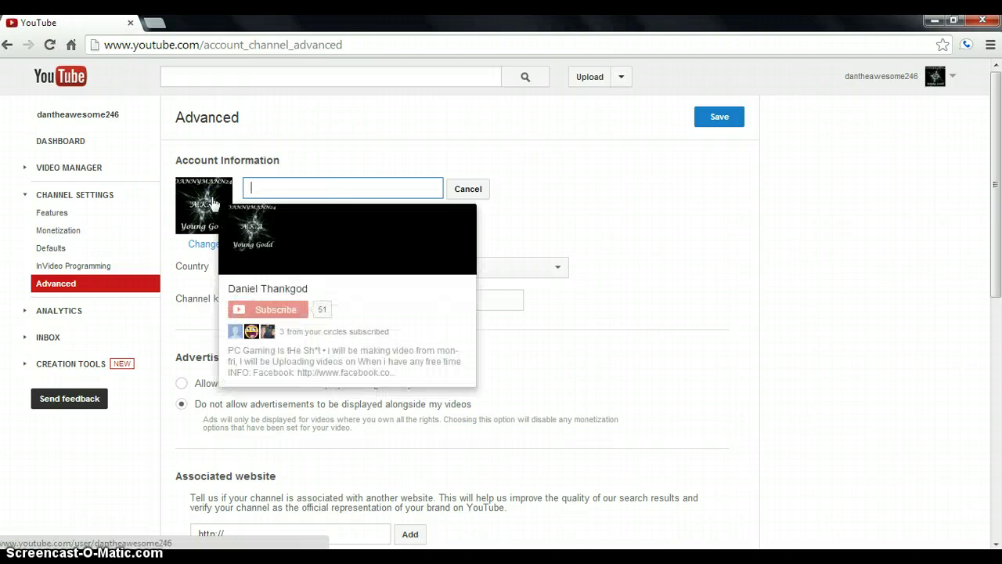
mouse_move(213, 202)
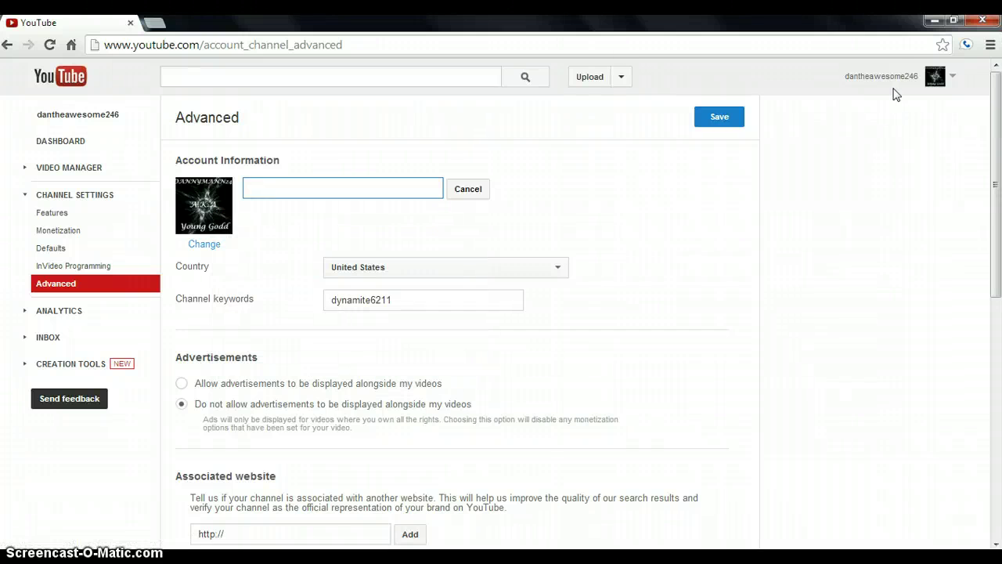
Dismiss the account panel and put the cursor in the empty channel-name field
click(910, 75)
click(906, 74)
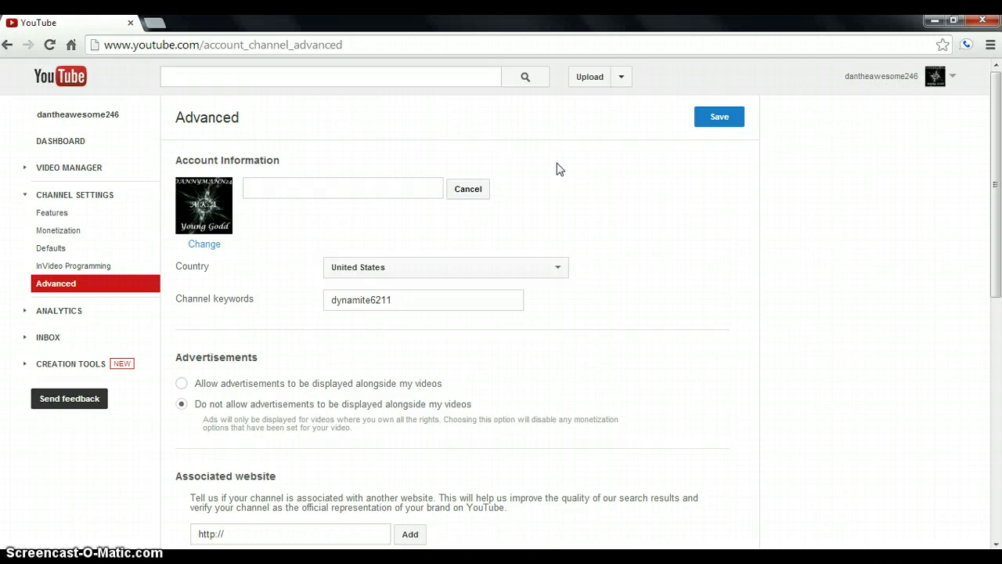
click(344, 187)
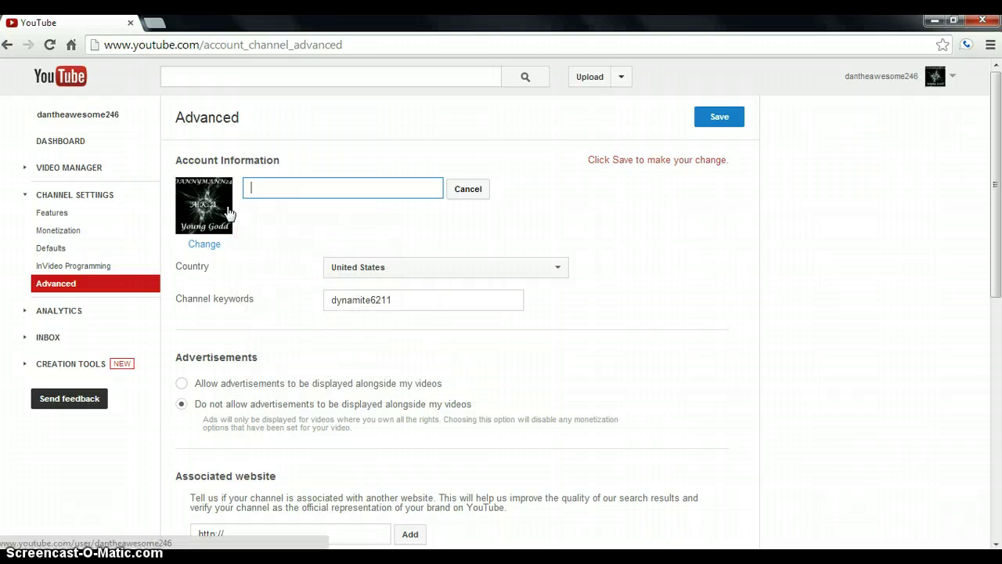
click(881, 74)
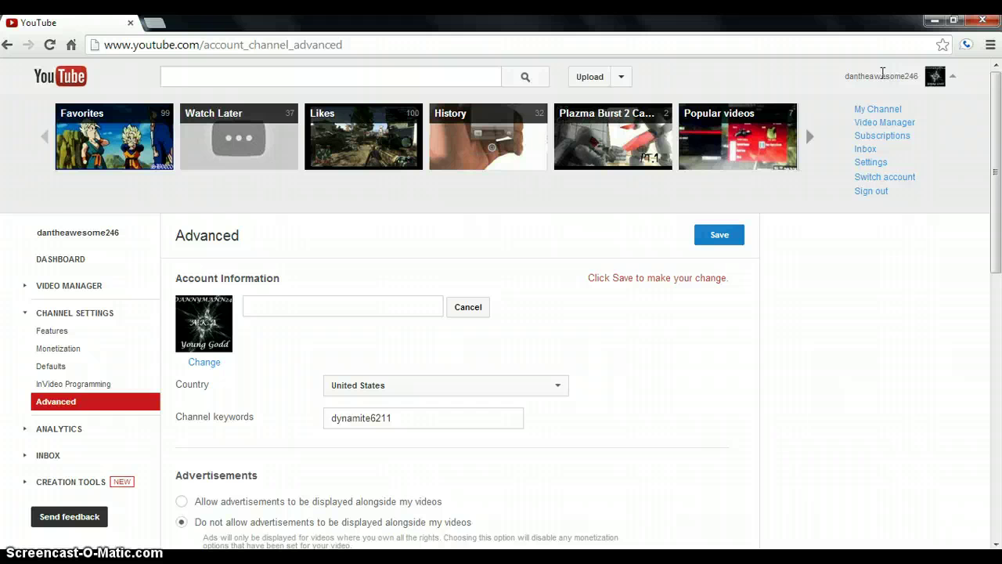
click(881, 74)
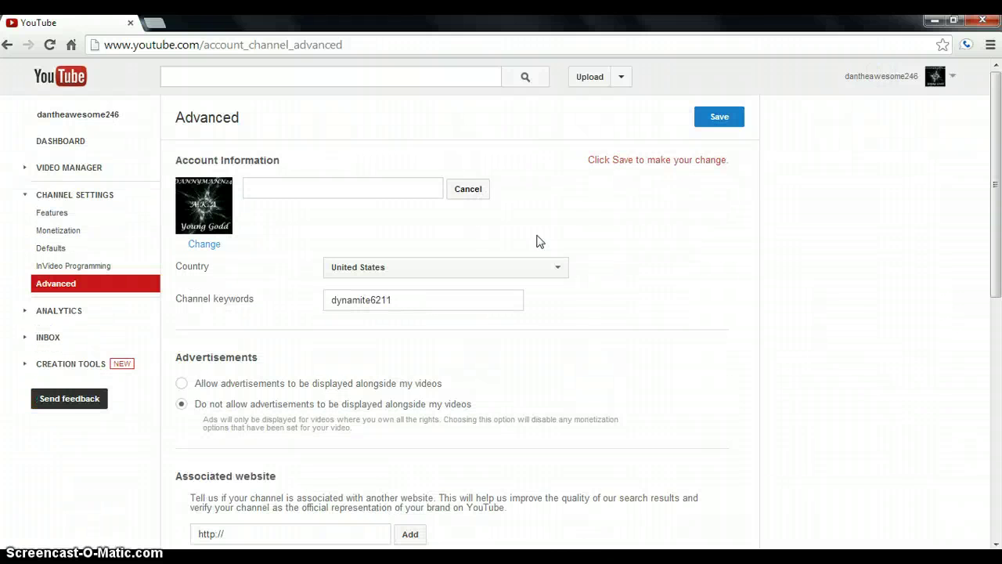
mouse_move(225, 218)
click(324, 183)
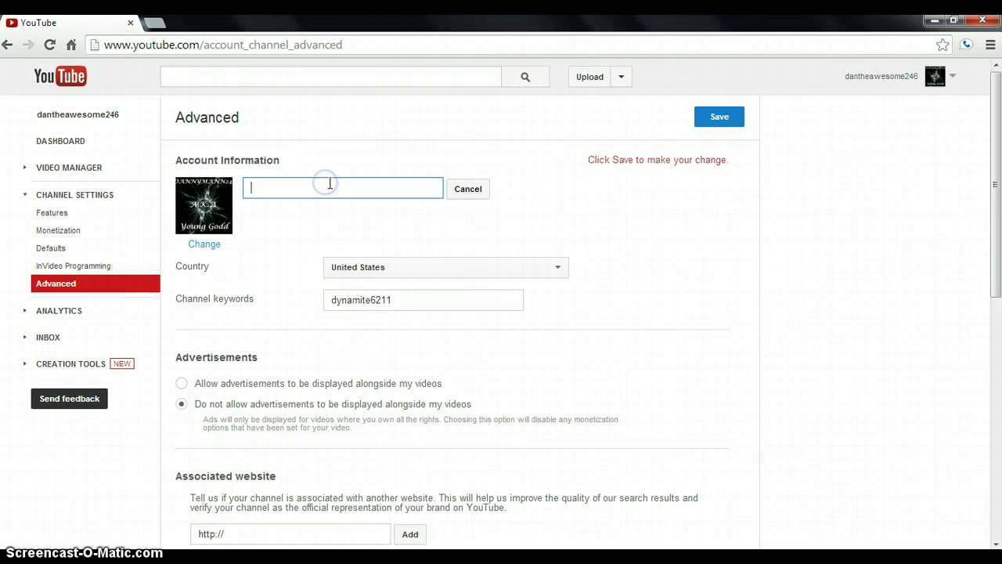
mouse_move(195, 230)
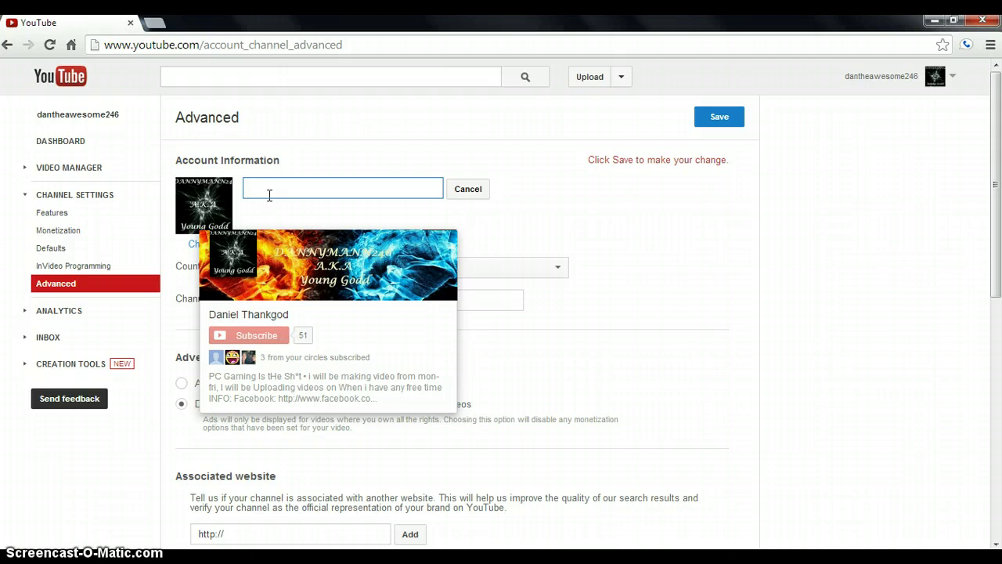
Set the channel name to Dannymann246, save it, and sign out of the account
click(291, 183)
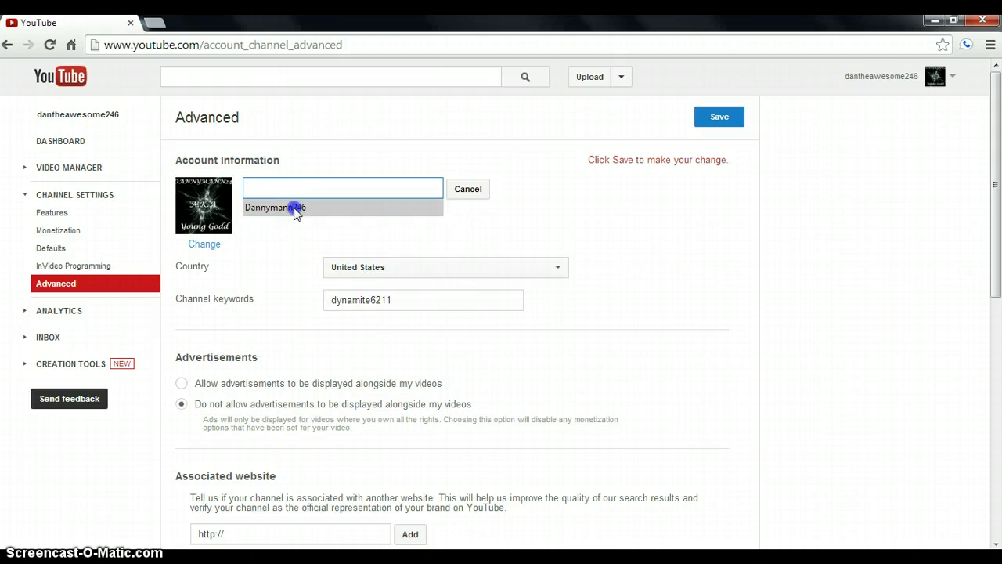
click(294, 210)
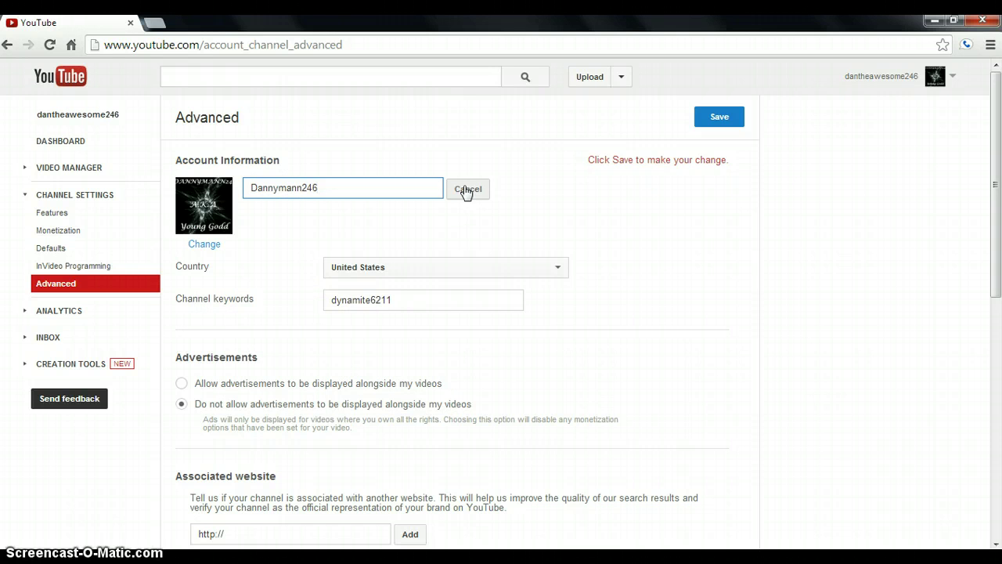
scroll(588, 293, down, 3)
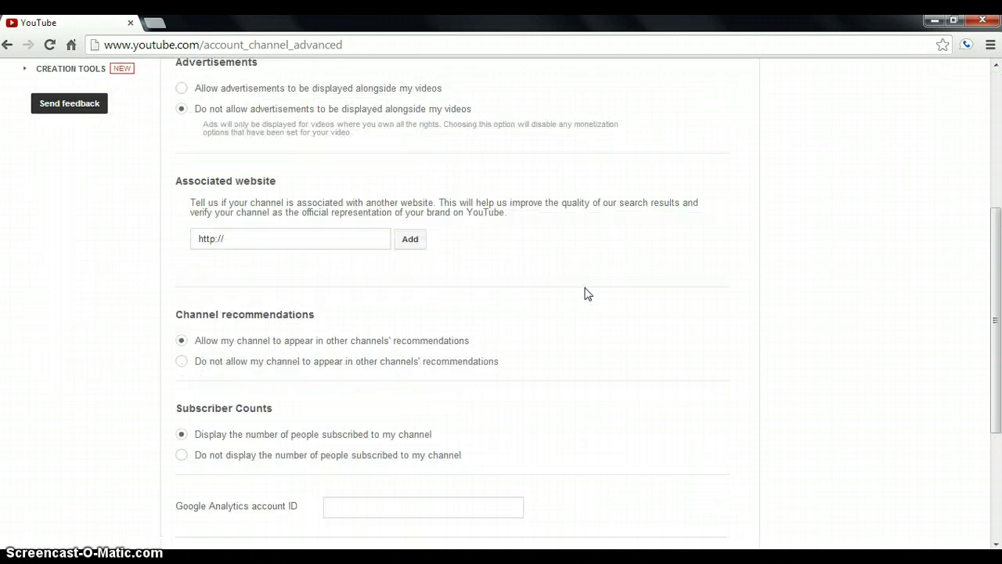
scroll(588, 293, down, 3)
scroll(571, 289, up, 7)
click(719, 118)
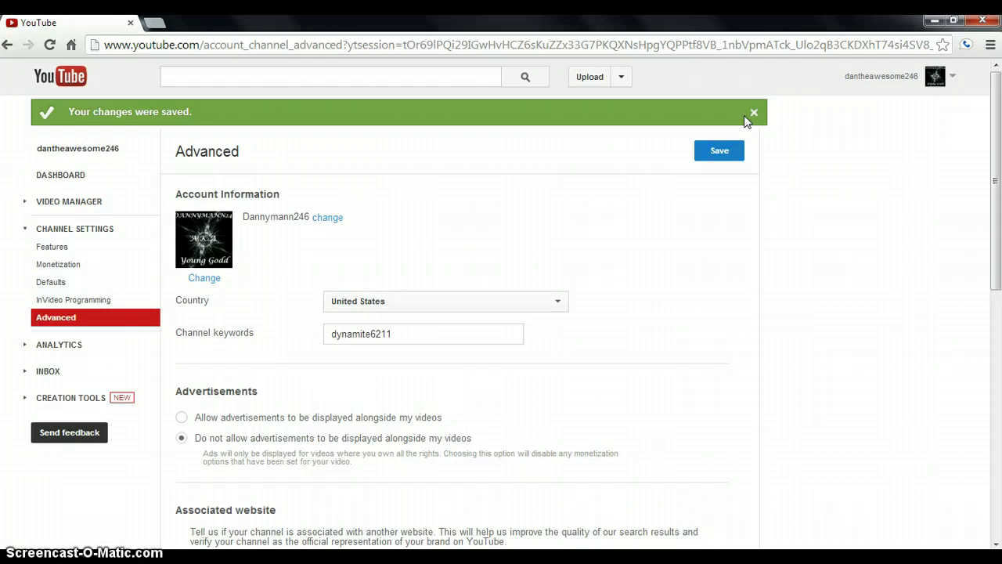
click(726, 152)
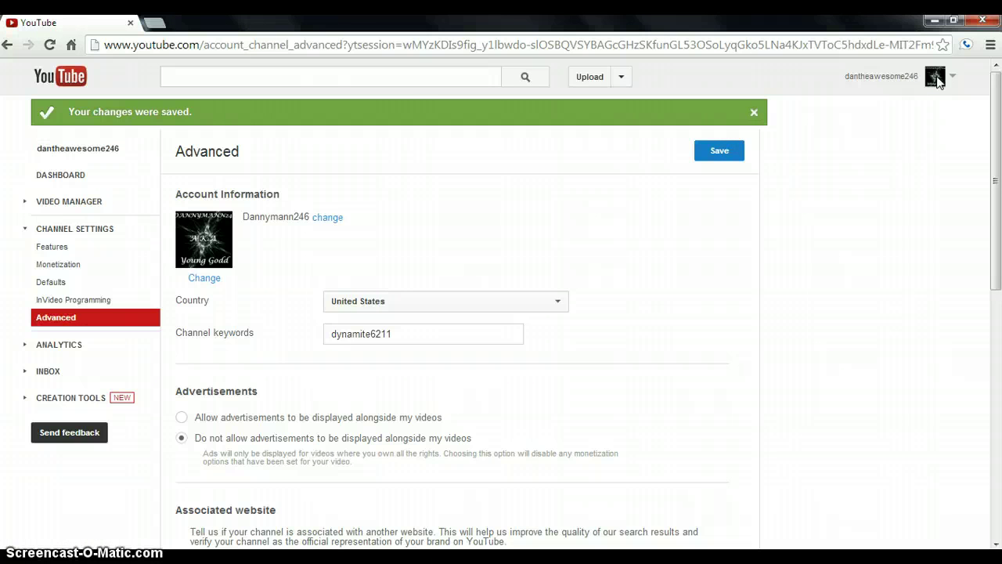
click(938, 82)
click(871, 193)
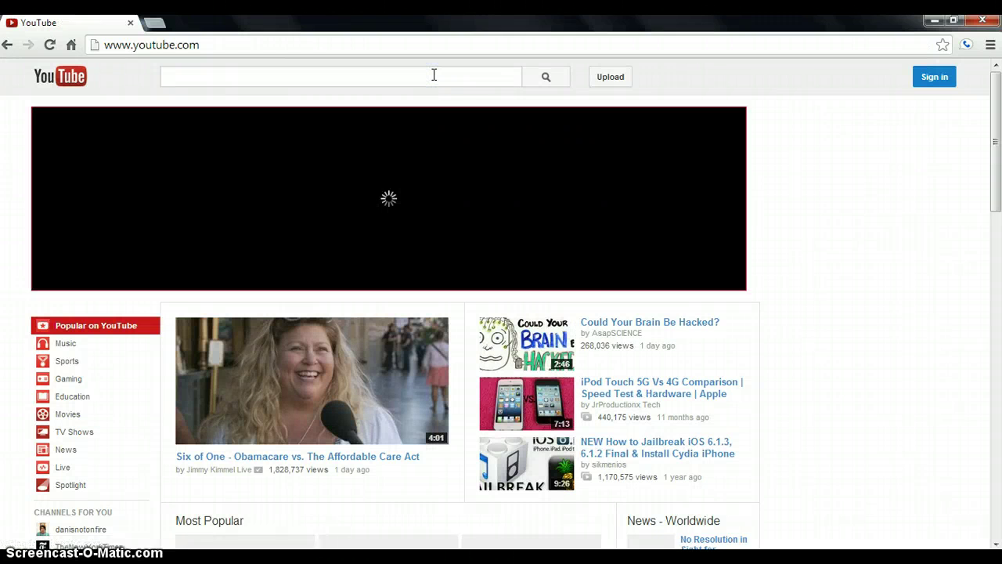
Search YouTube for 'Dannymann246' while signed out
text(dANNYMANN246)
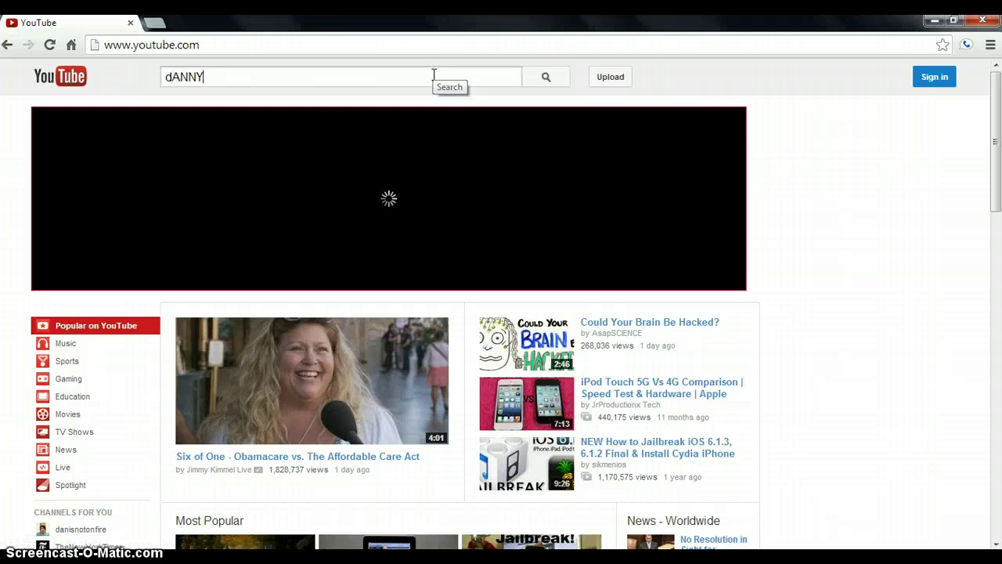
key(BackSpace)
key(BackSpace)
key(BackSpace)
key(BackSpace)
key(BackSpace)
key(BackSpace)
key(BackSpace)
key(BackSpace)
key(BackSpace)
key(BackSpace)
key(BackSpace)
key(BackSpace)
key(BackSpace)
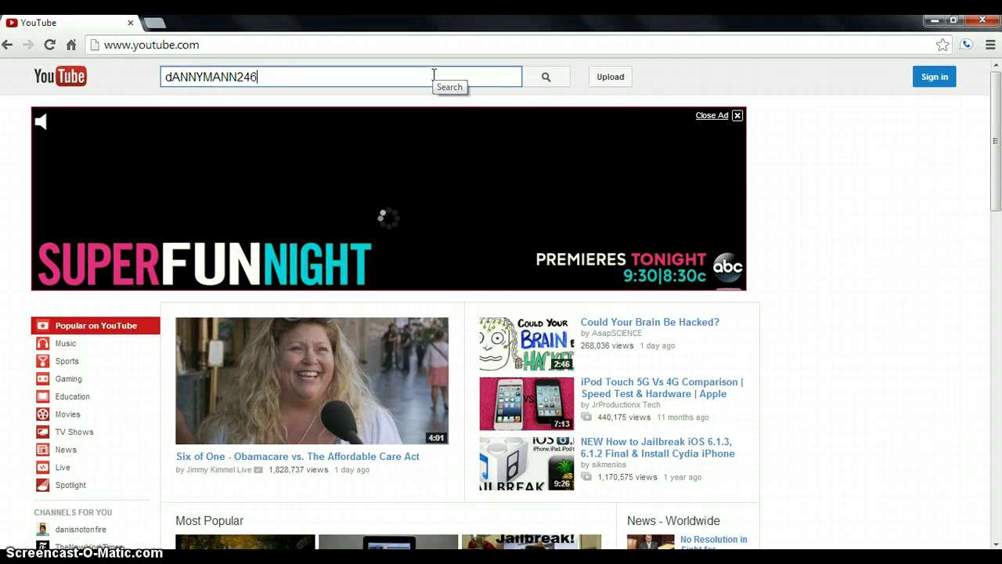
text(D)
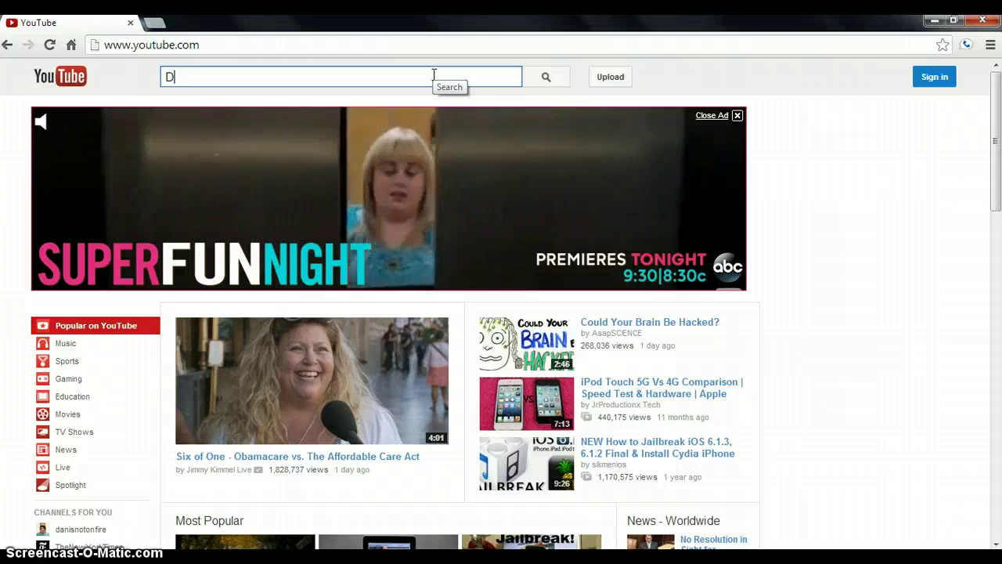
text(annymann246)
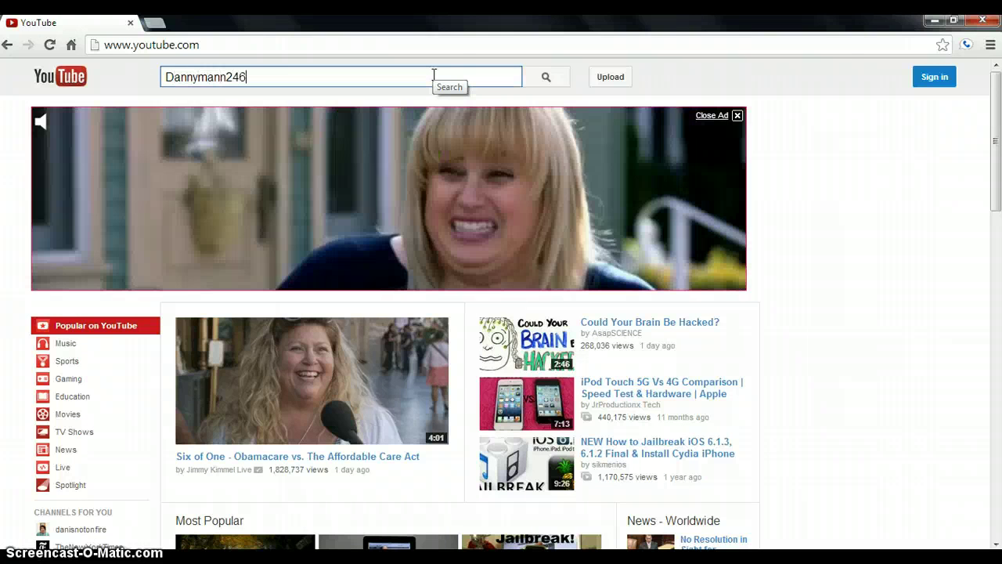
key(Return)
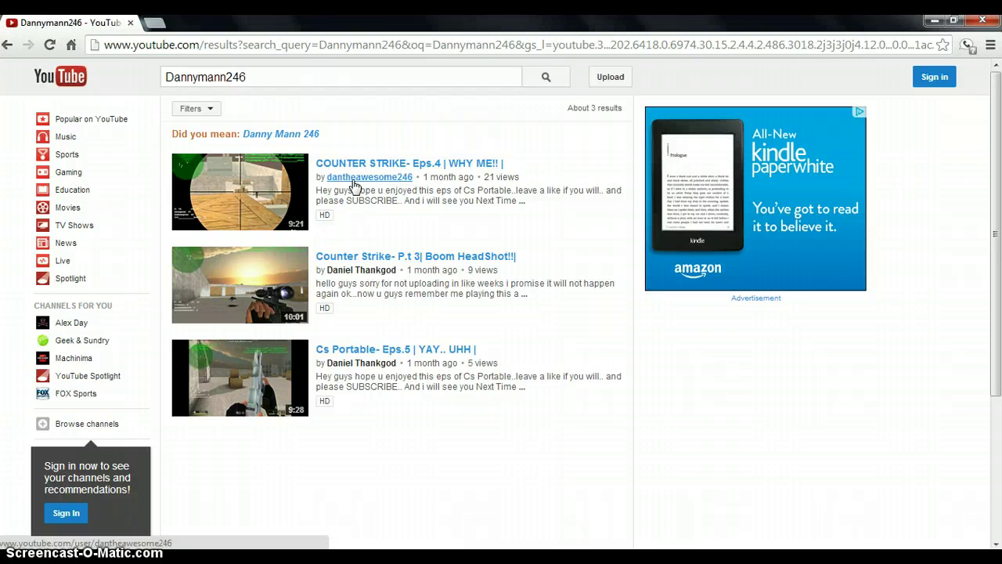
Open the Dannymann246 channel page, pause its featured video, review the banner, then sign in
click(355, 275)
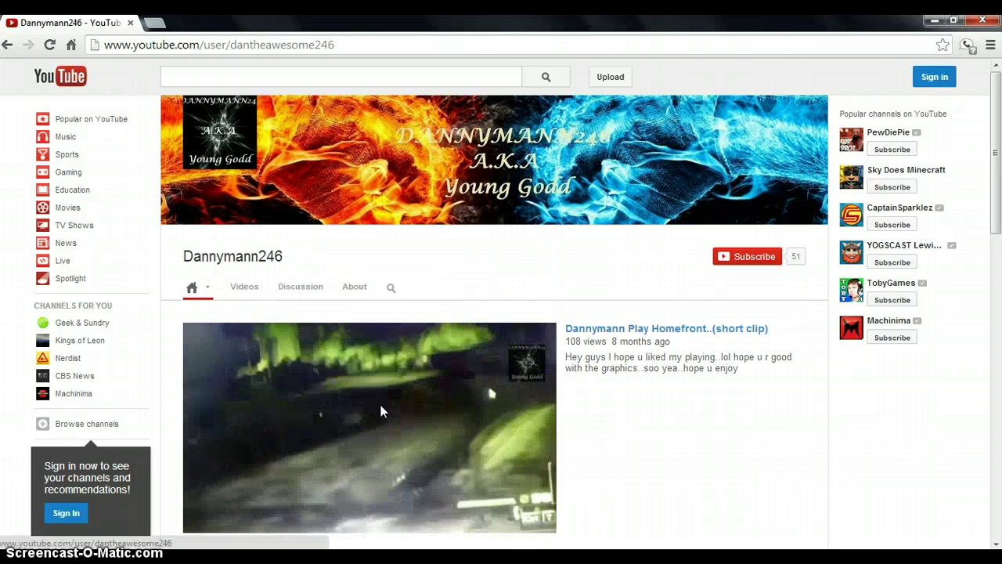
click(406, 431)
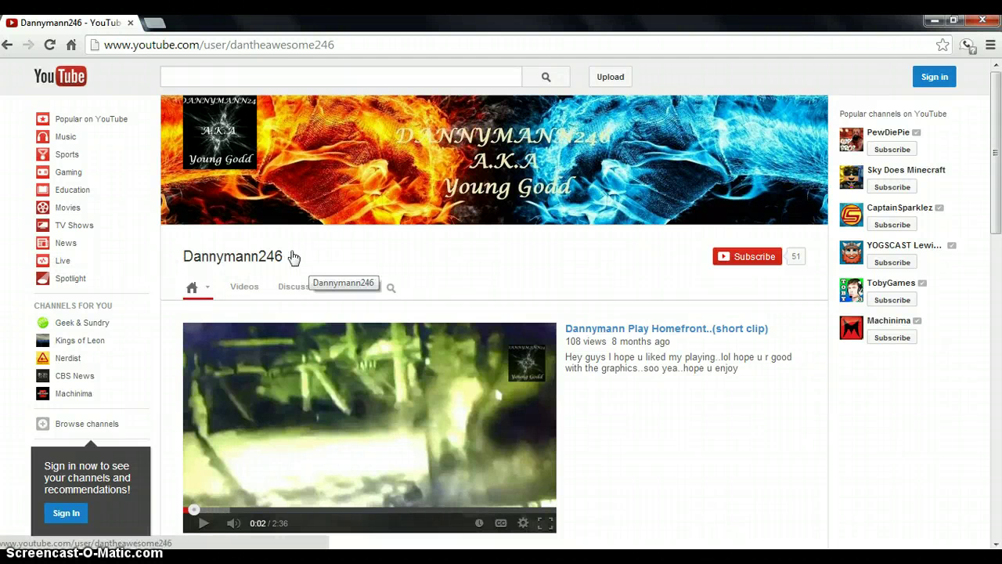
scroll(678, 398, down, 2)
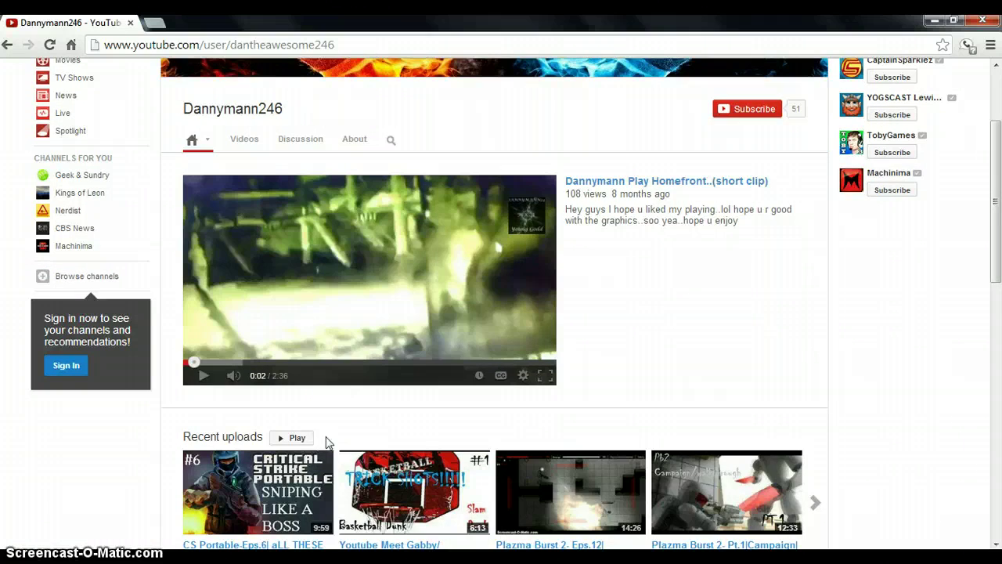
scroll(187, 439, down, 10)
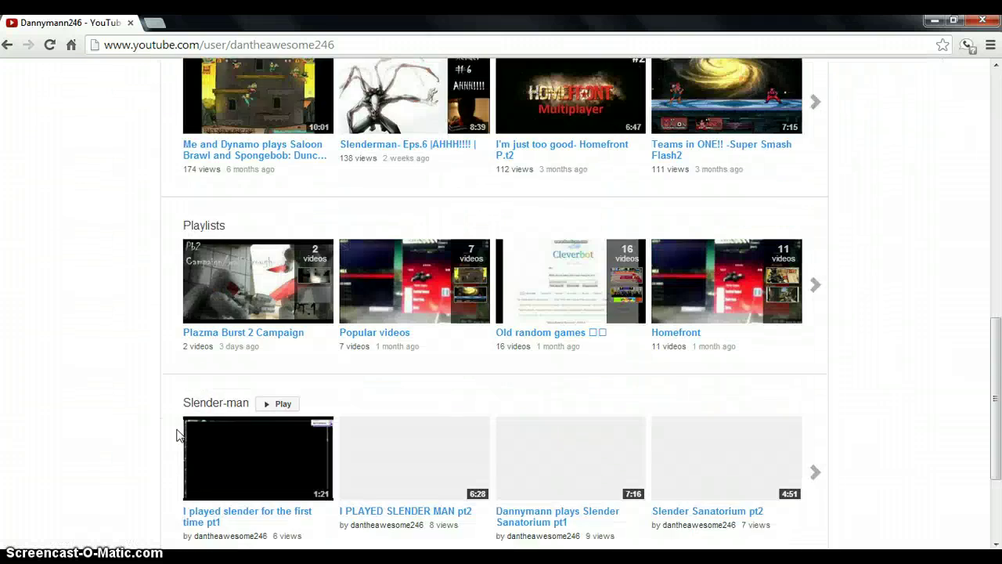
scroll(177, 435, up, 12)
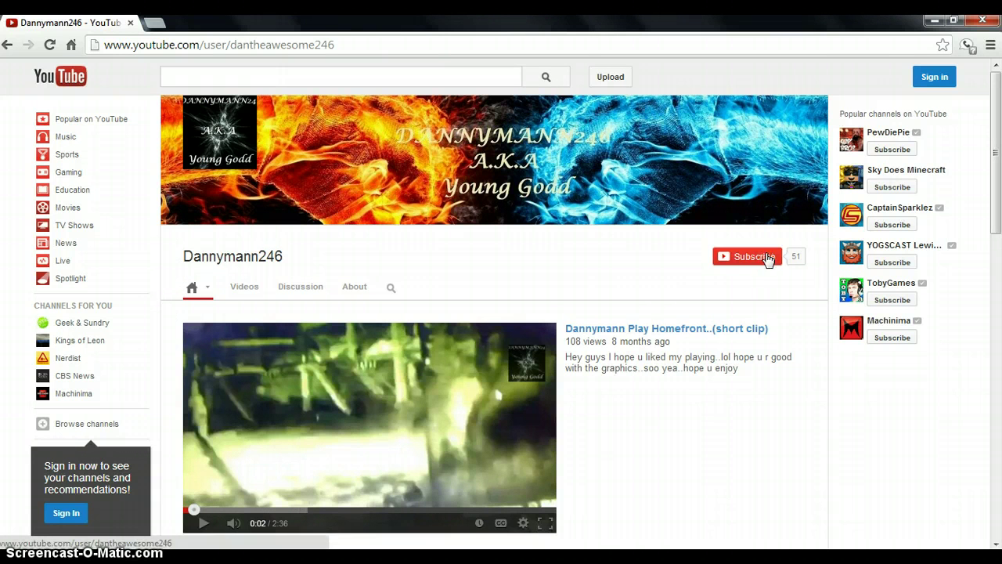
scroll(707, 394, down, 1)
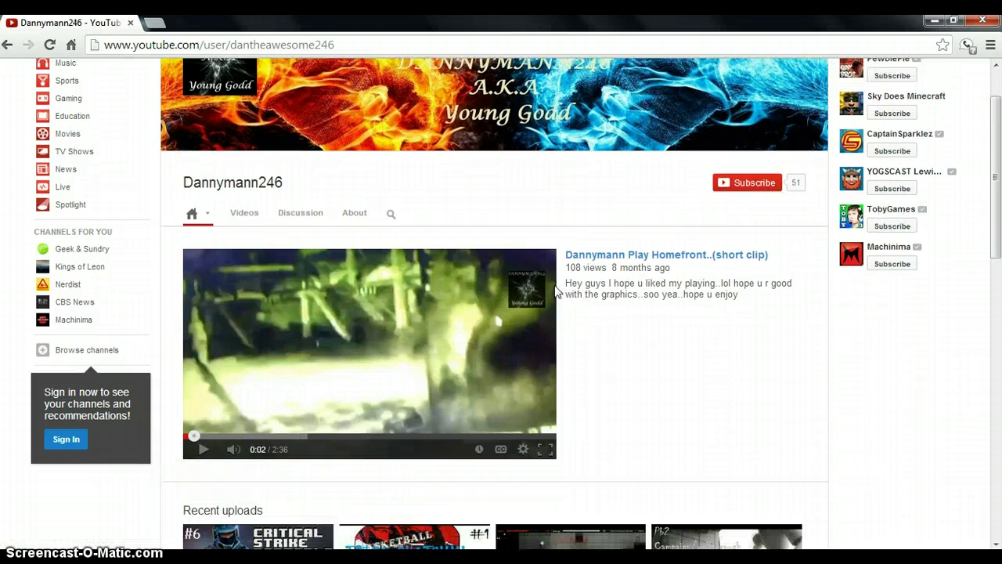
scroll(579, 316, up, 1)
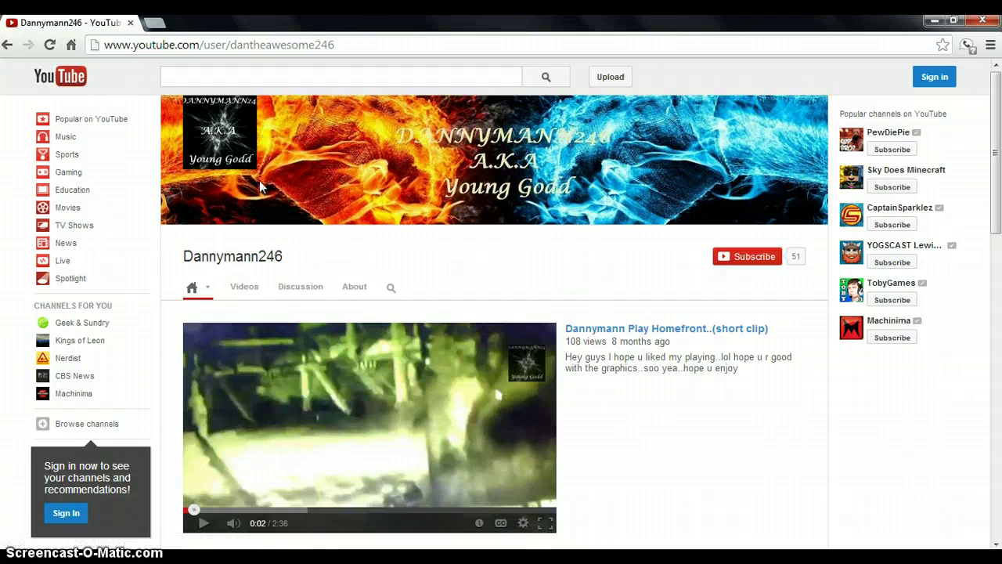
click(944, 86)
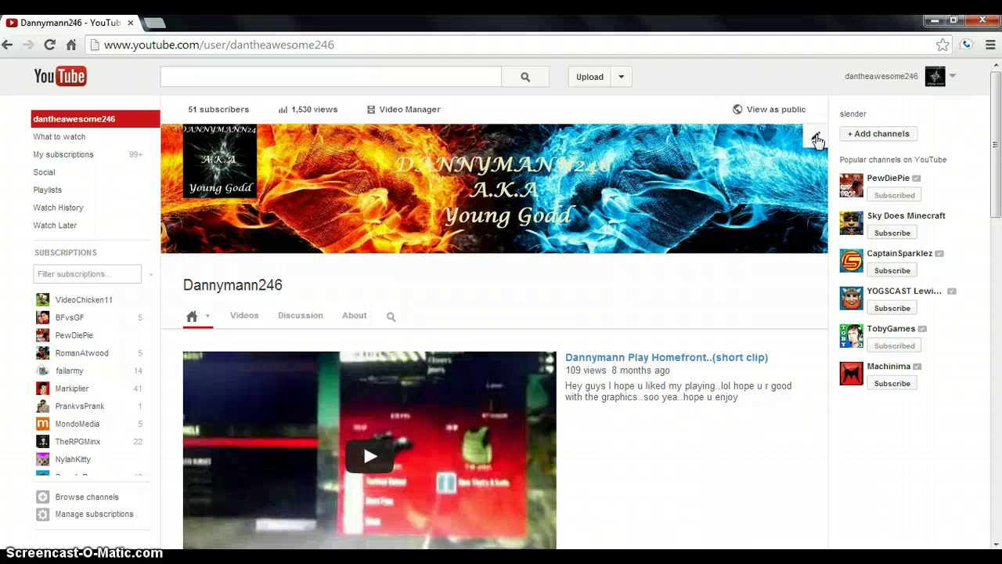
Choose Edit channel art on the banner, then open a new Chrome tab
click(815, 138)
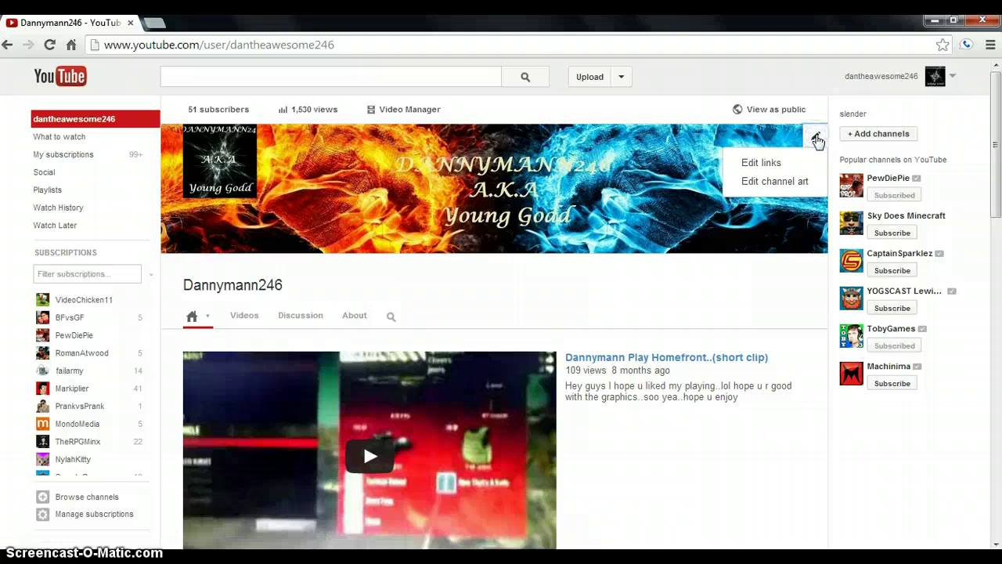
click(759, 181)
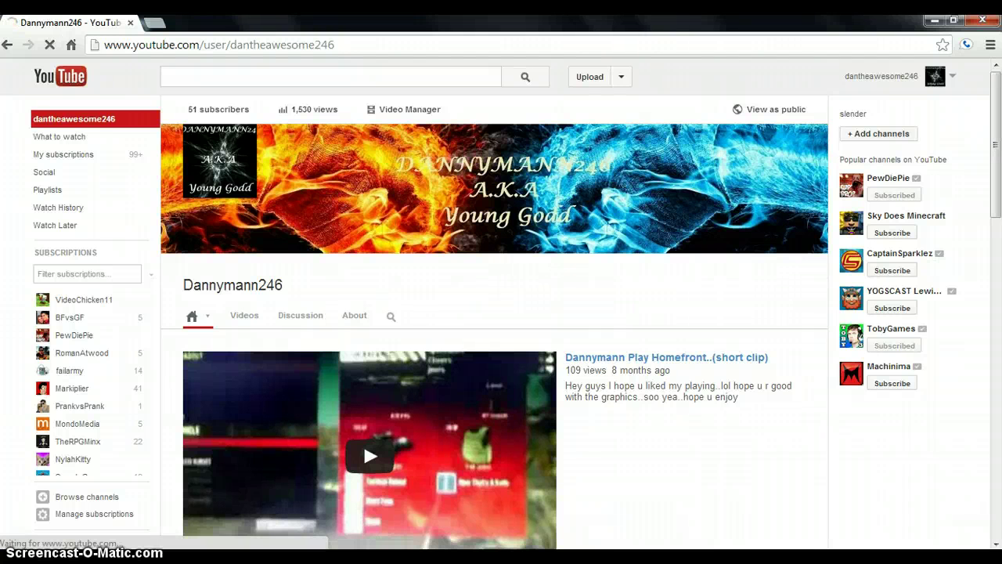
click(154, 24)
click(123, 28)
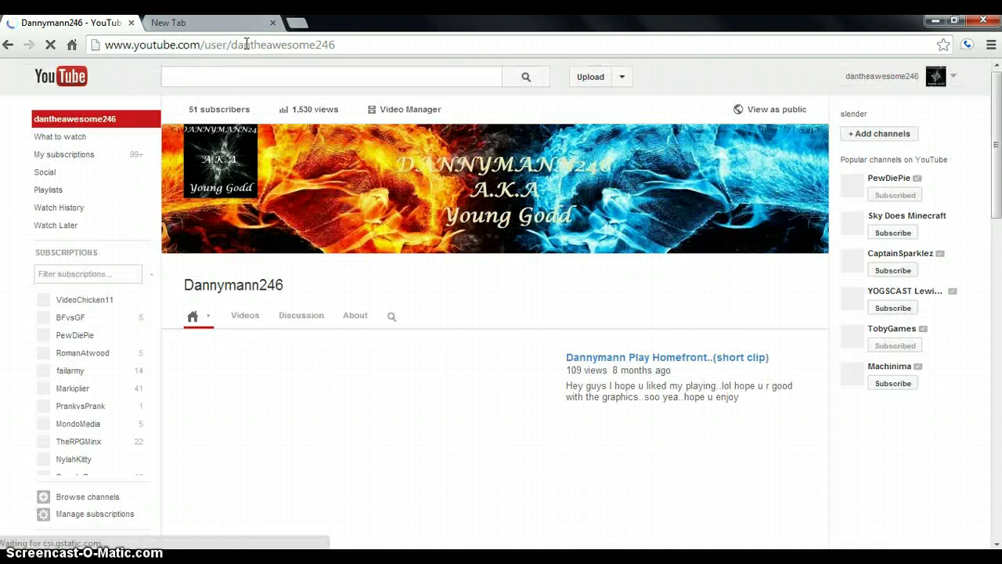
click(239, 25)
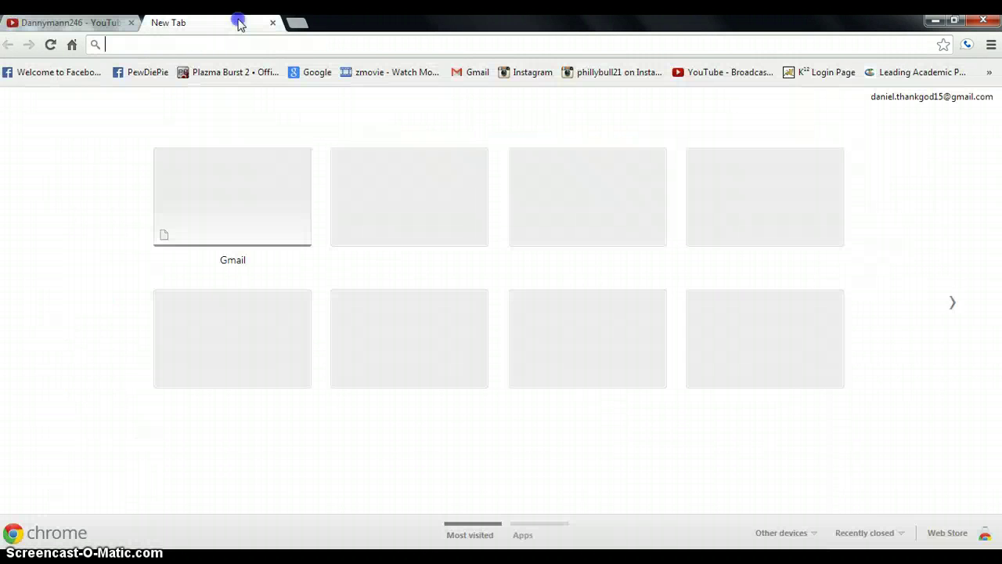
Search Google Images for '2560x1440' in the new tab
click(311, 75)
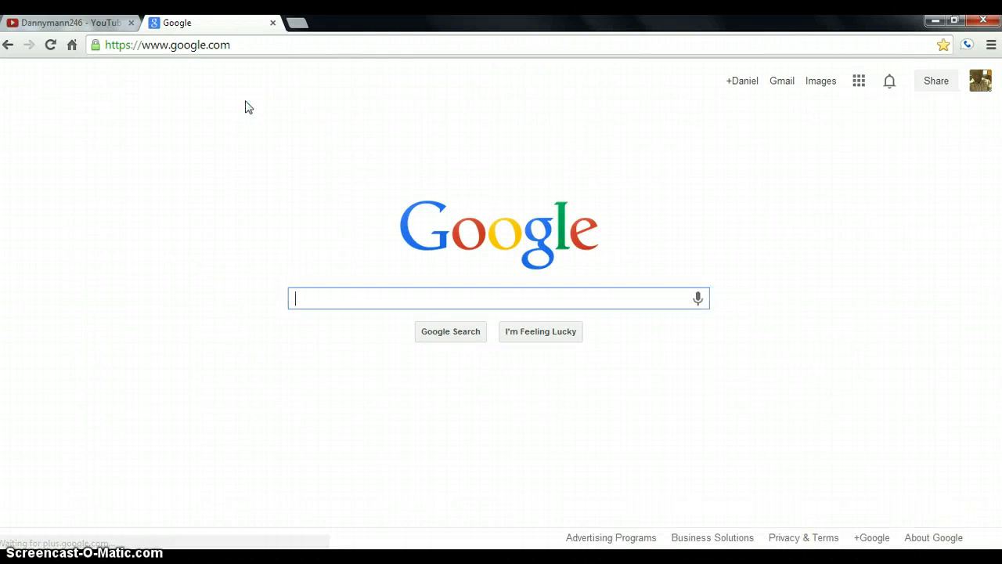
click(822, 84)
click(820, 83)
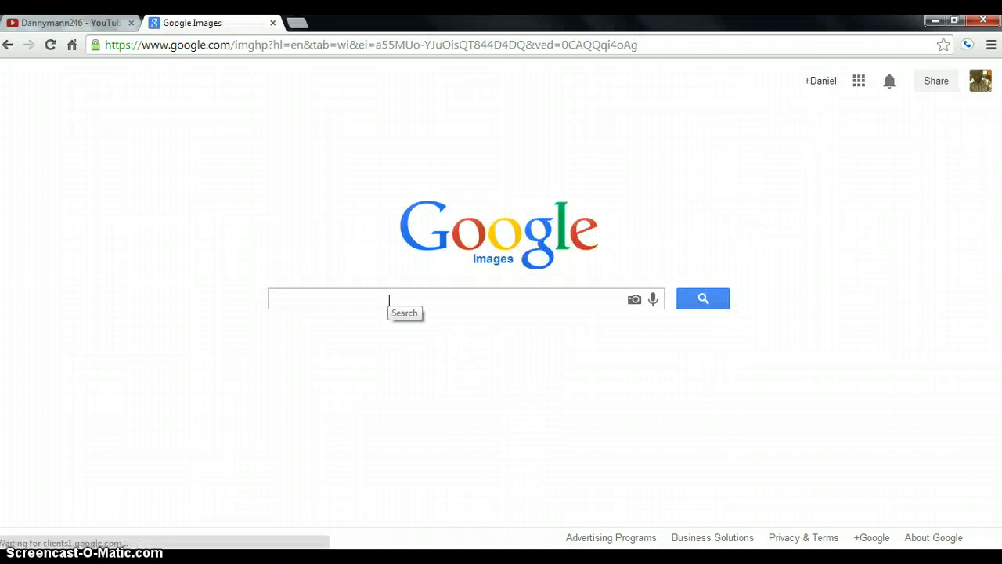
text(2)
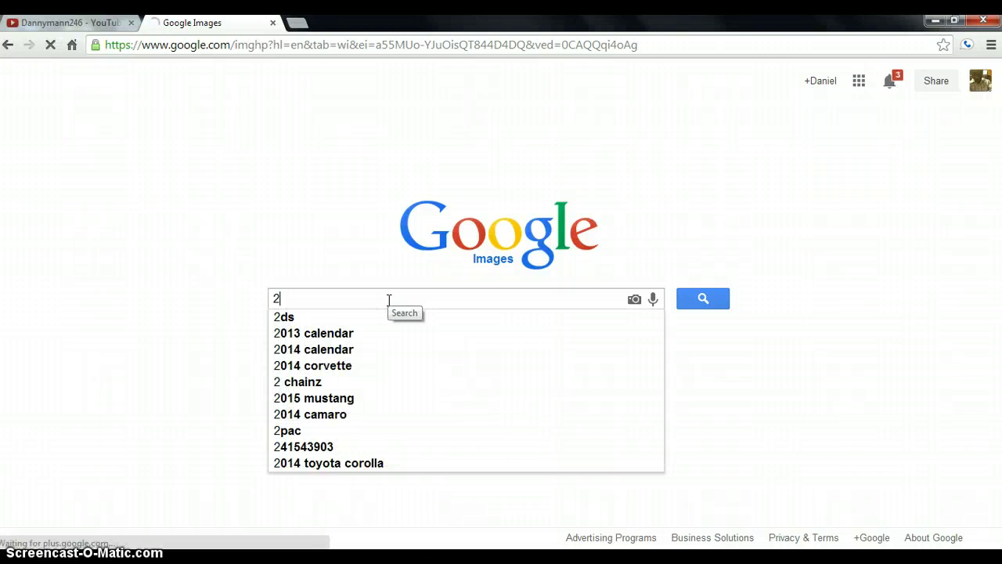
text(3)
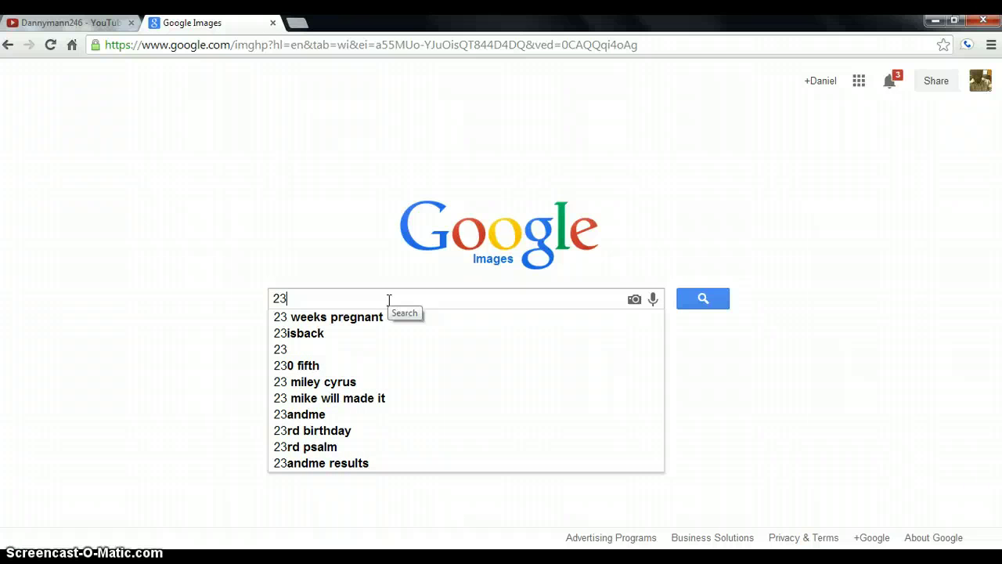
key(BackSpace)
text(60)
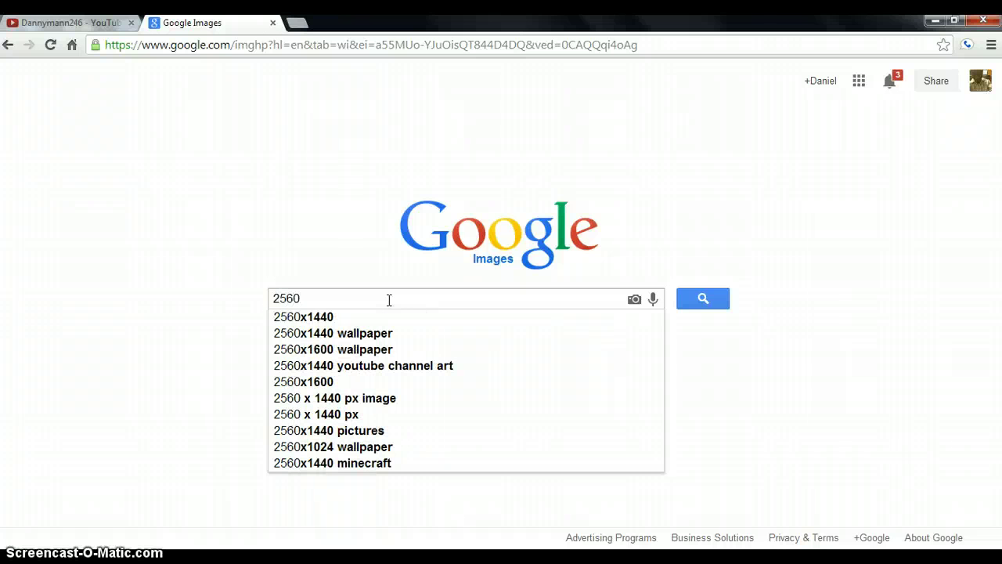
text(x)
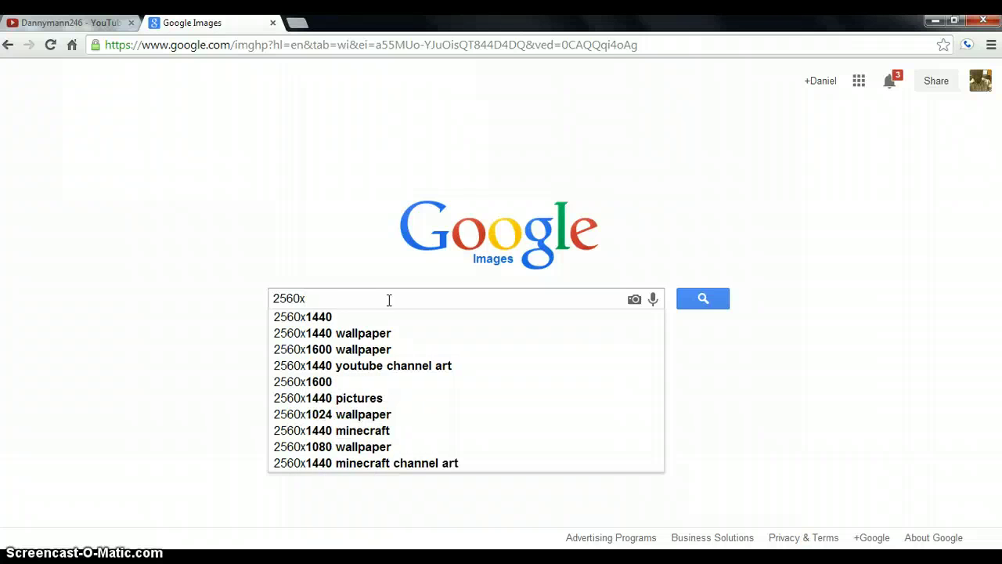
text(1440)
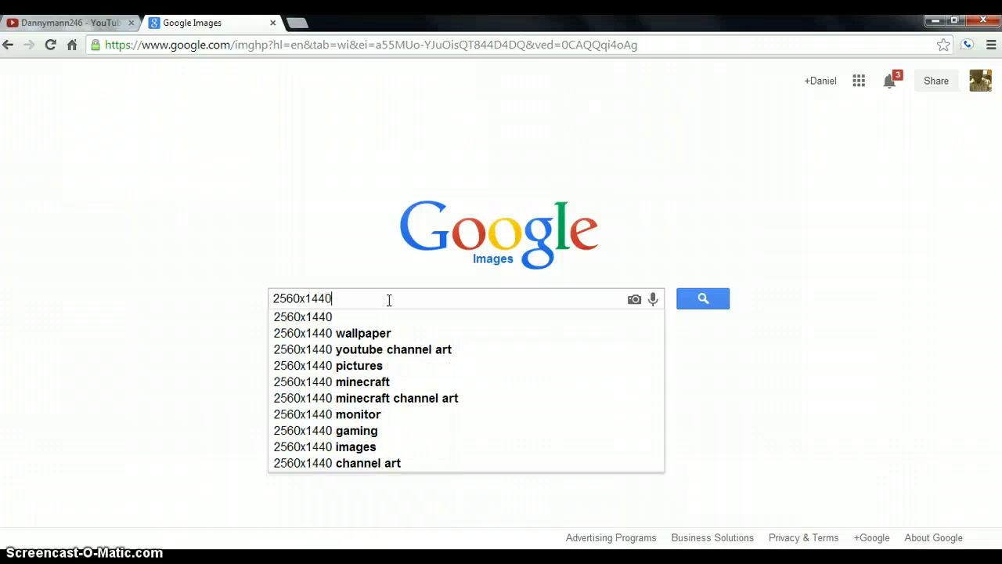
click(336, 321)
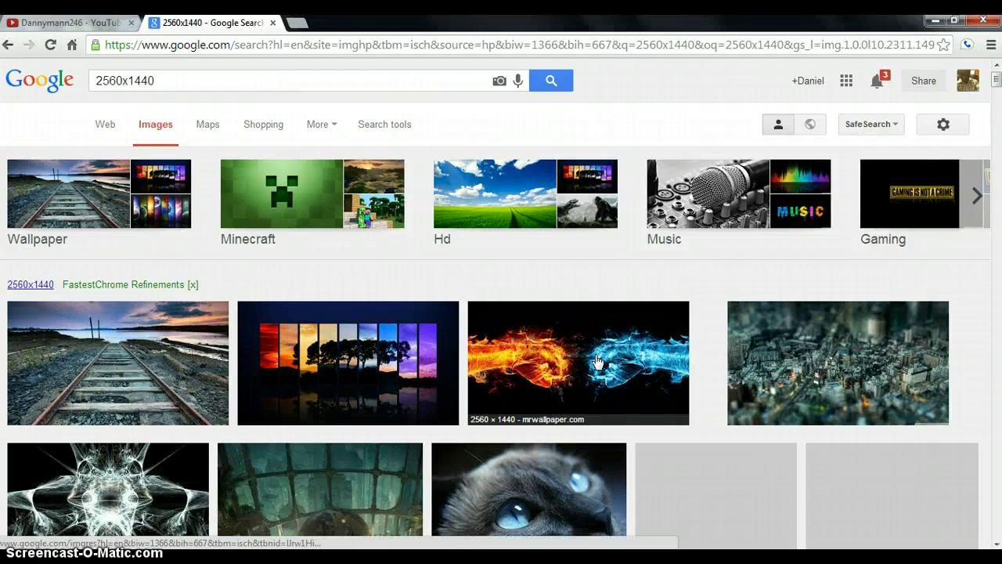
Open the 2560x1440 Fire Ice Fist Wallpaper preview from the results and choose to save it
scroll(566, 320, down, 1)
scroll(157, 75, up, 1)
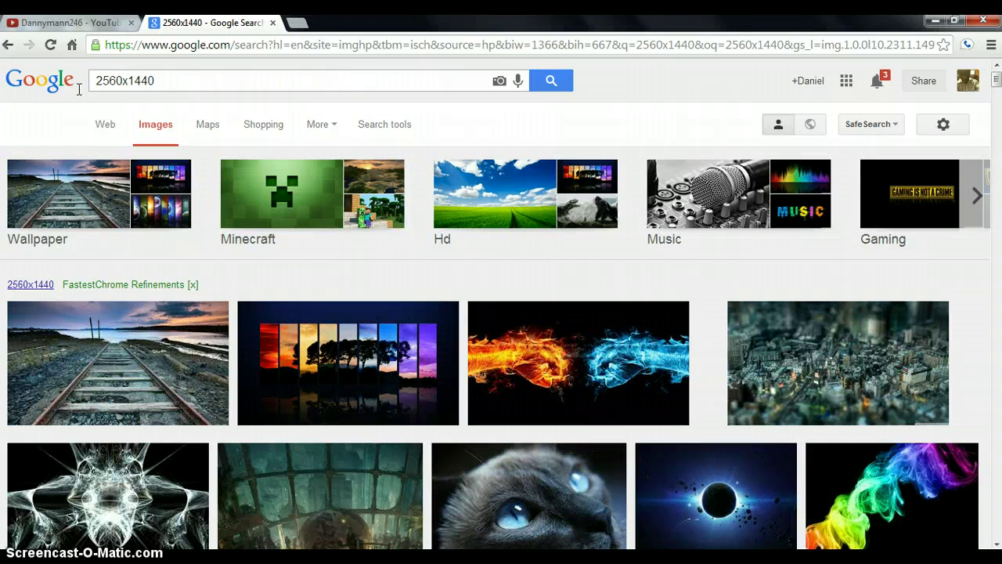
scroll(533, 349, down, 5)
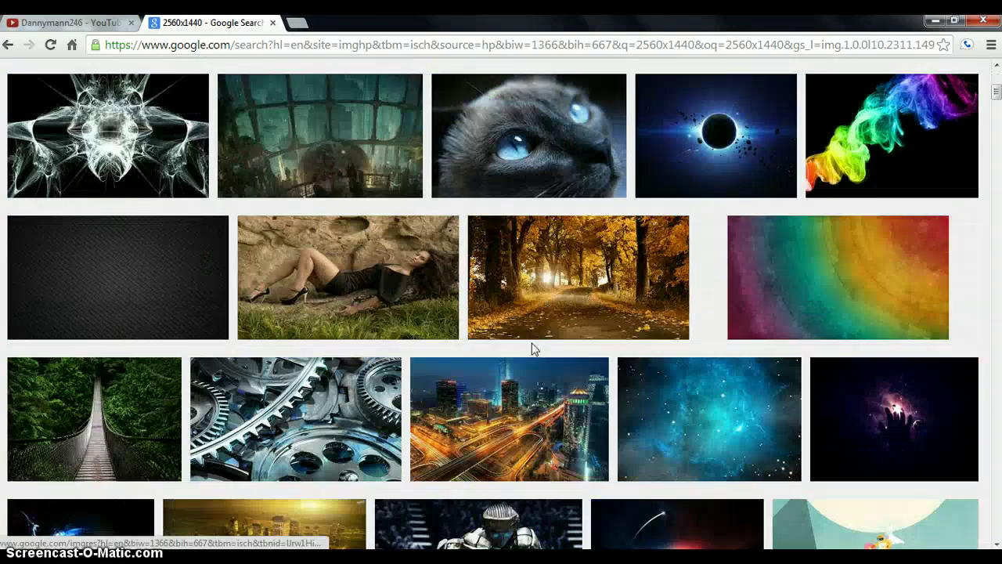
scroll(532, 350, down, 4)
scroll(529, 345, down, 2)
scroll(529, 347, up, 1)
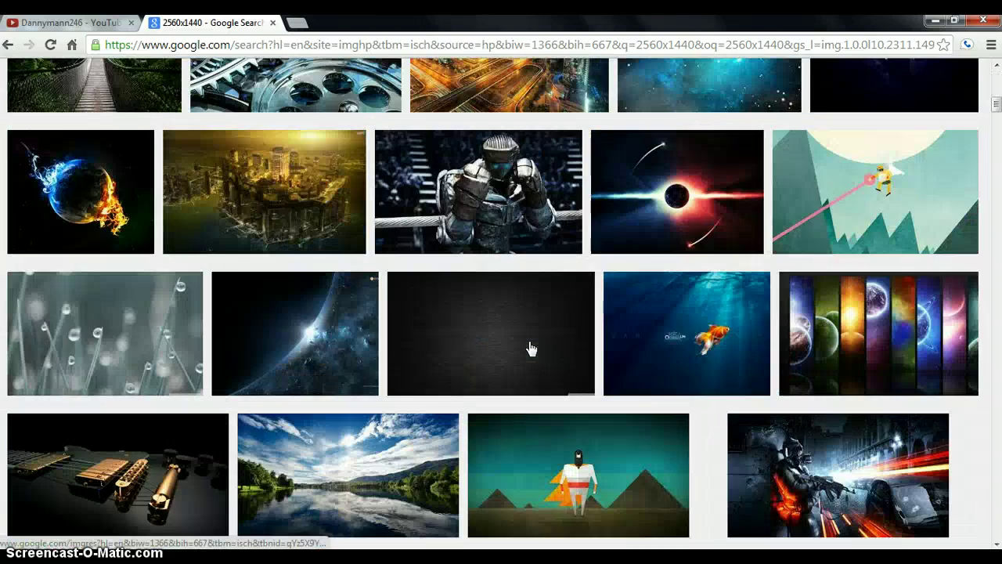
scroll(530, 347, down, 3)
scroll(530, 347, up, 4)
scroll(471, 317, up, 8)
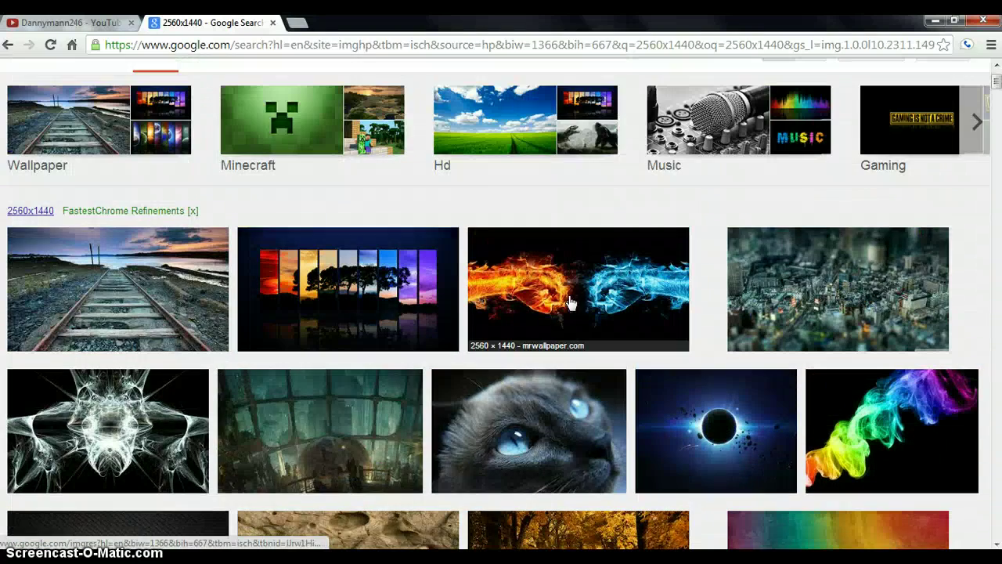
click(610, 286)
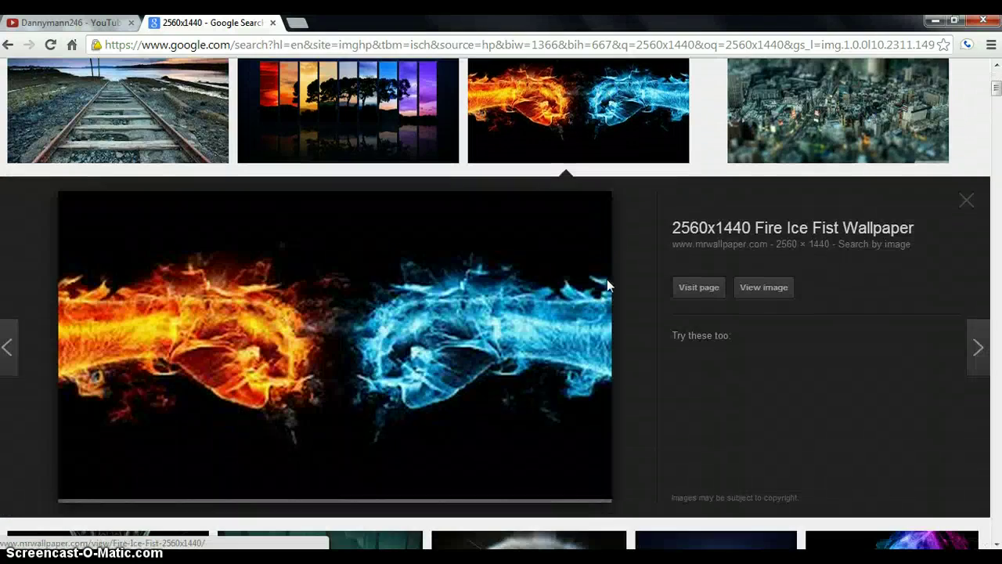
right_click(328, 310)
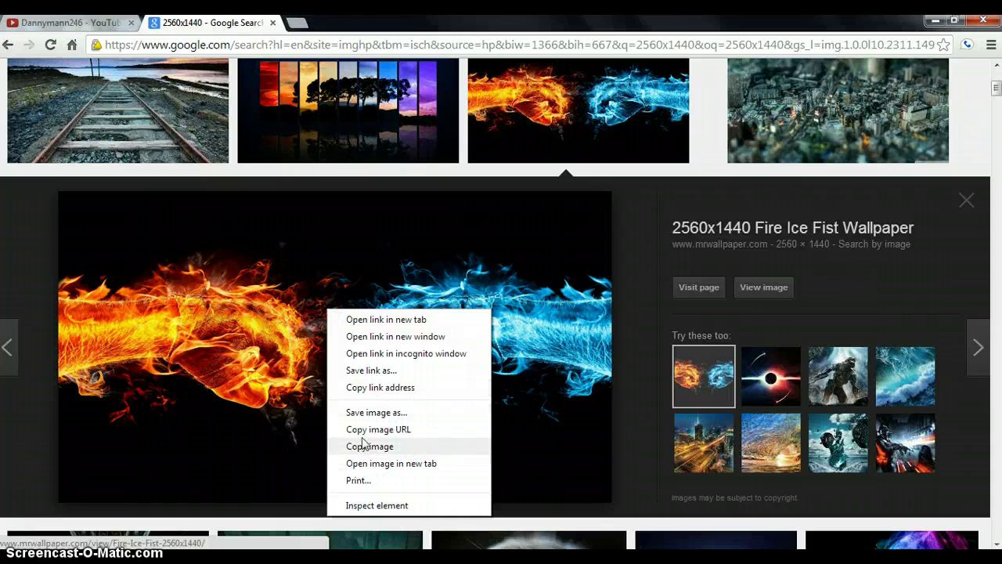
click(374, 413)
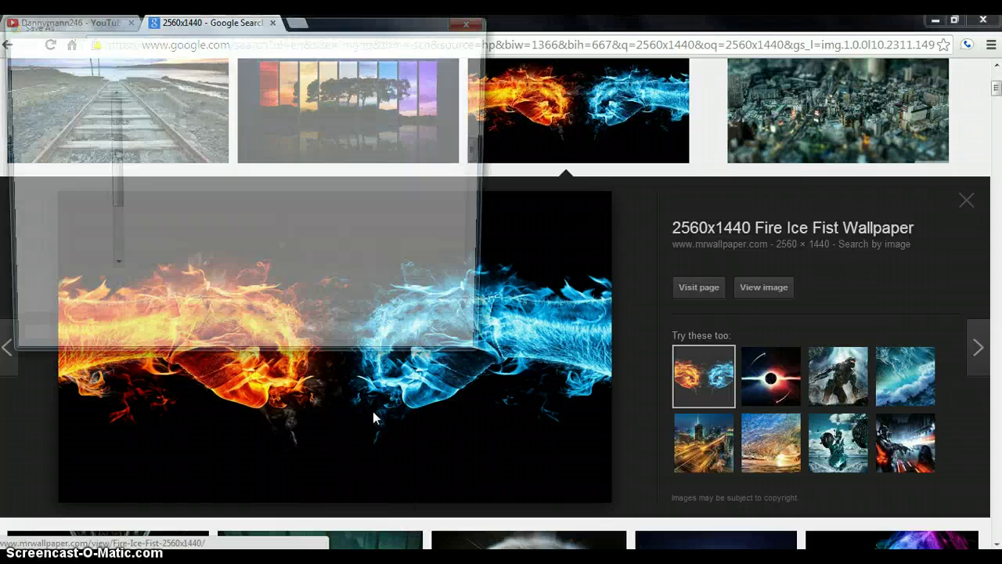
Save the wallpaper in Pictures as Fire-Ice-Fist-2560x1440 (1).jpg, then open the finished download
drag(483, 147, 483, 258)
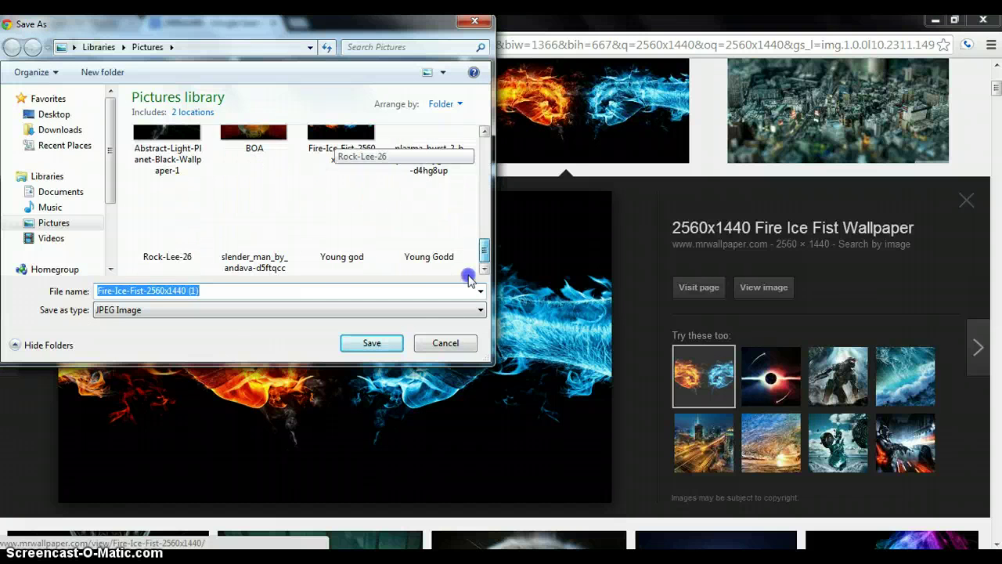
click(463, 301)
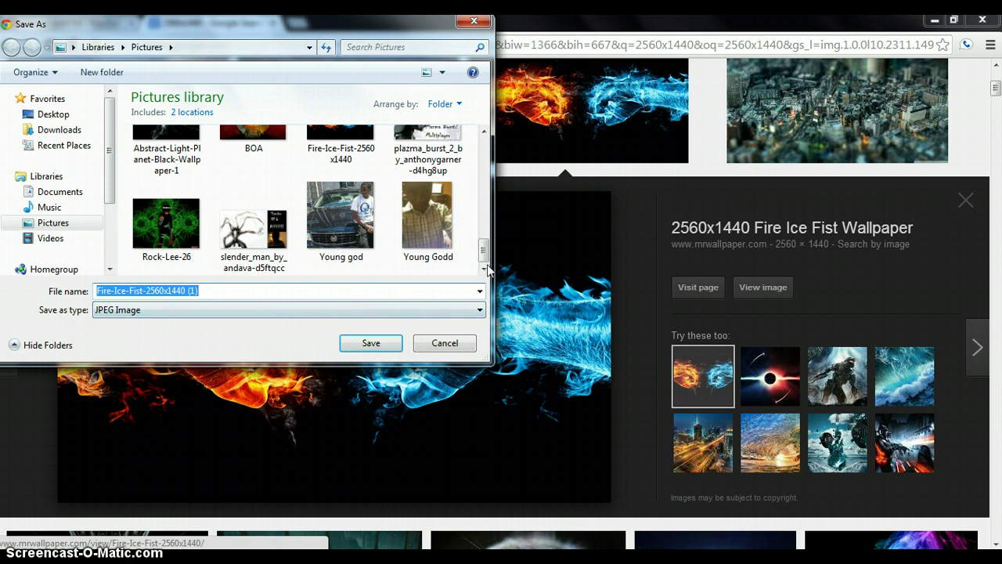
click(374, 343)
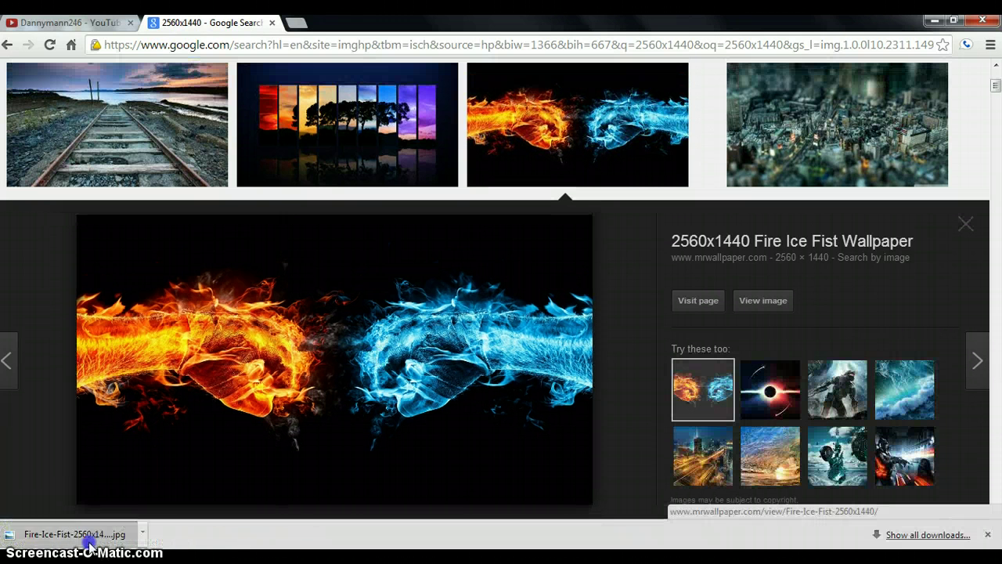
click(86, 540)
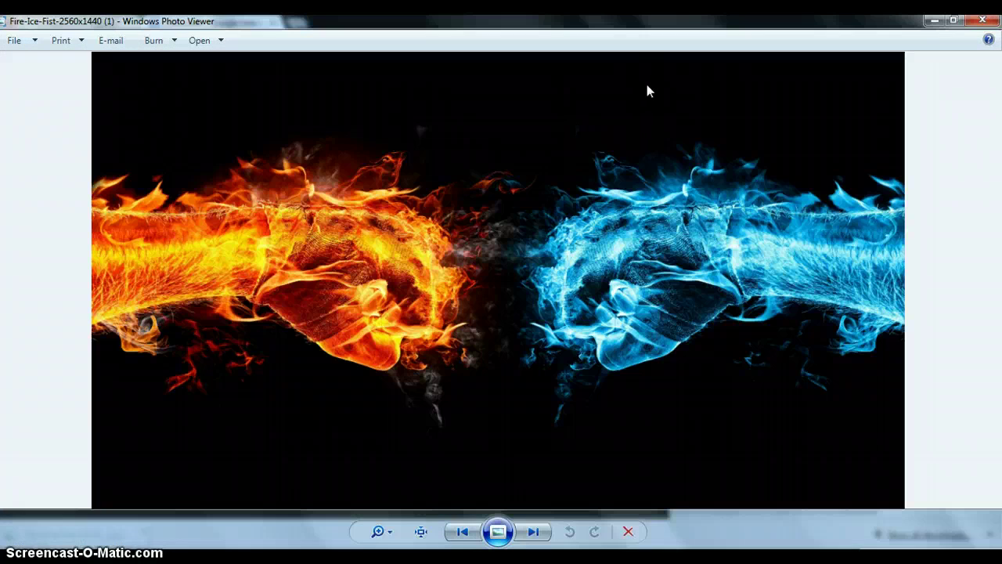
Close Windows Photo Viewer and launch Paint from the Start menu
click(982, 20)
key(super)
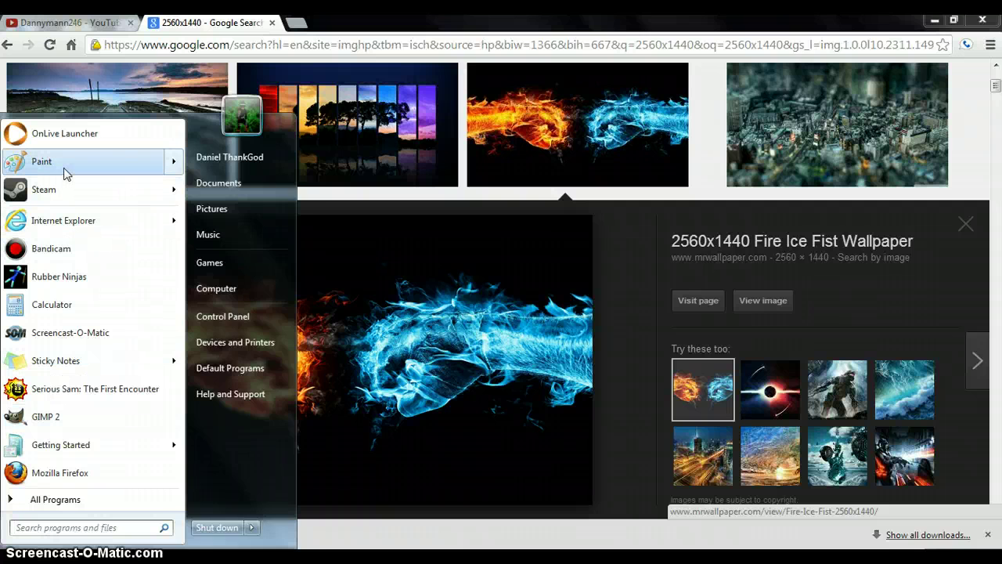
mouse_move(66, 172)
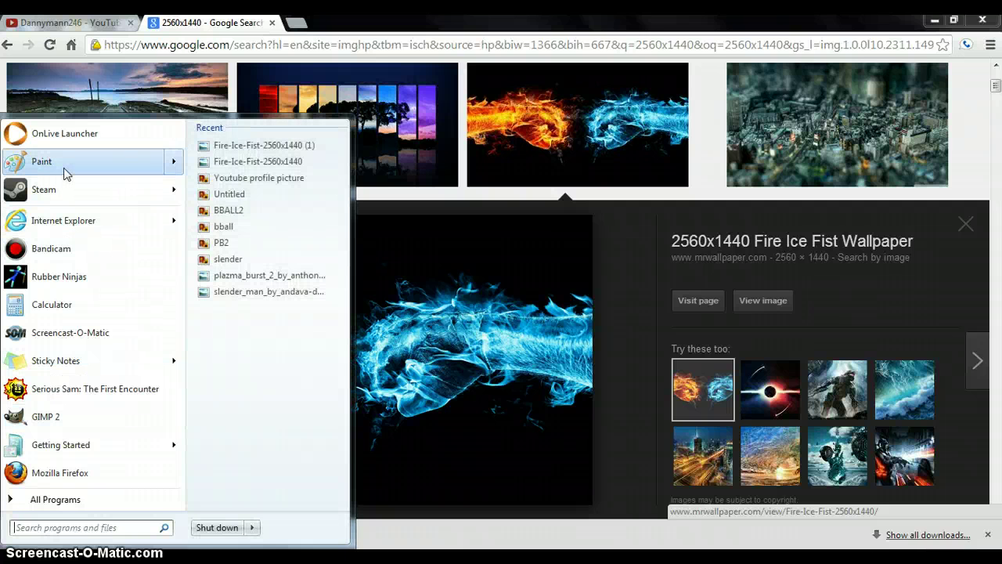
key(super)
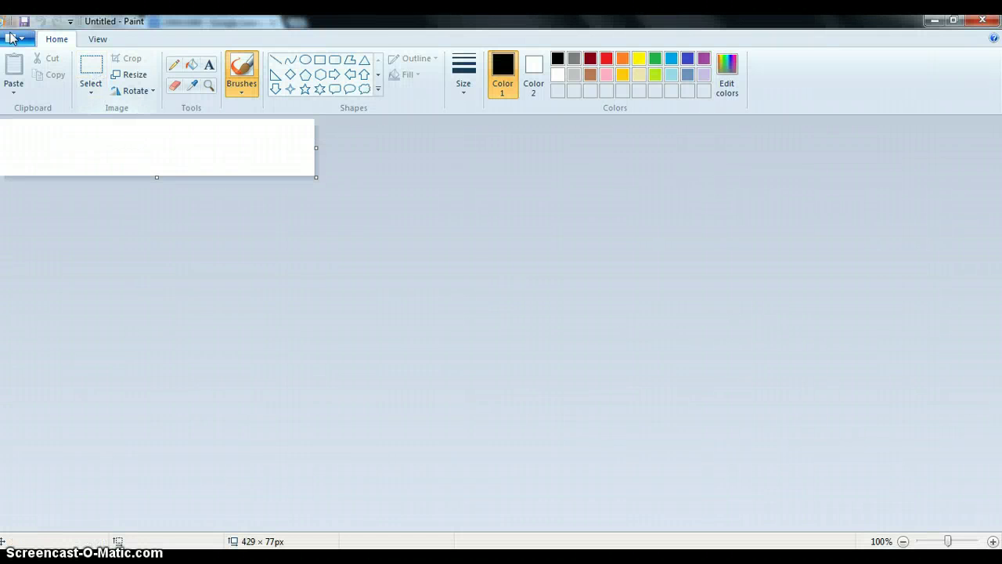
Open Fire-Ice-Fist-2560x1440 (1) from the Pictures library in Paint
click(23, 39)
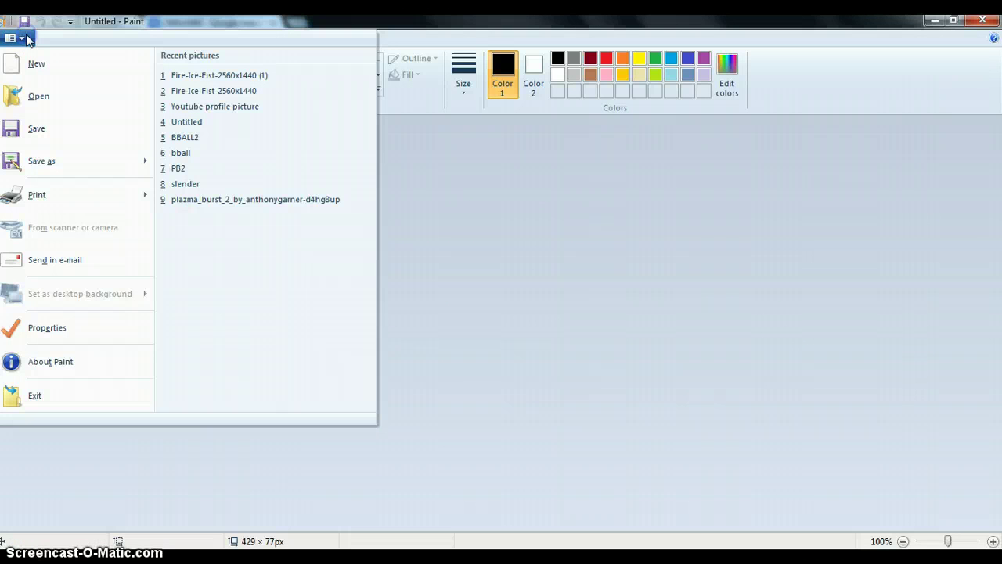
click(55, 102)
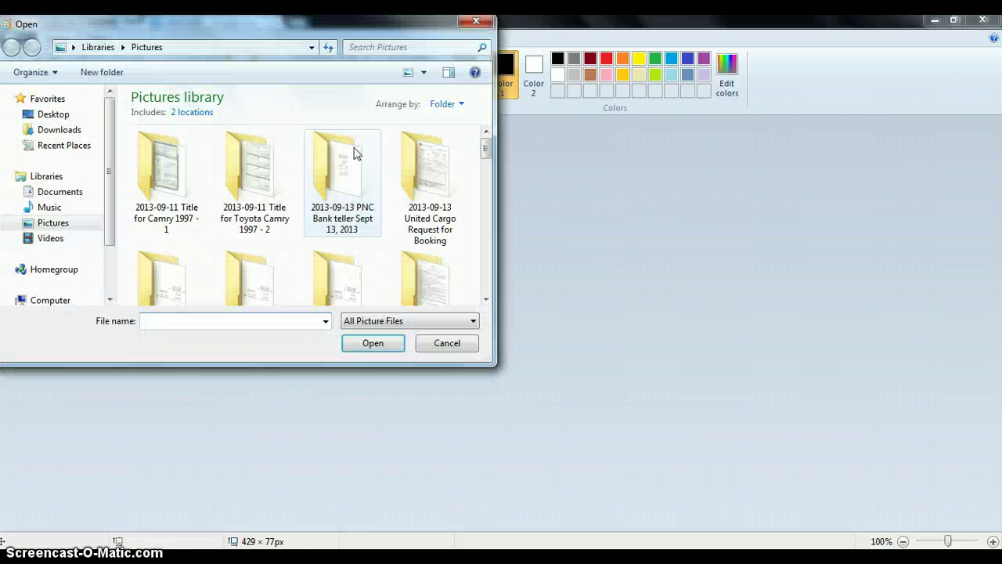
drag(485, 147, 495, 238)
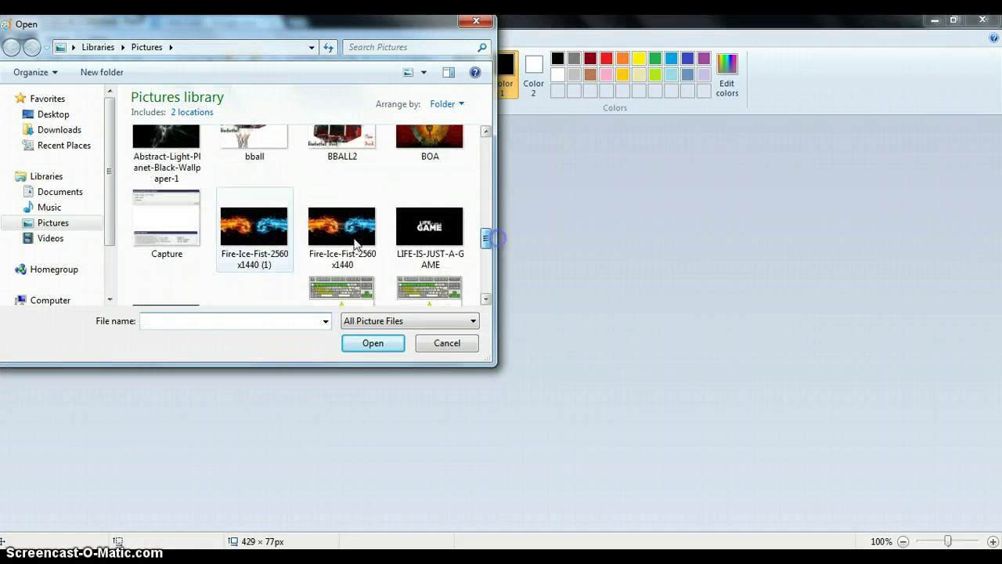
double_click(235, 234)
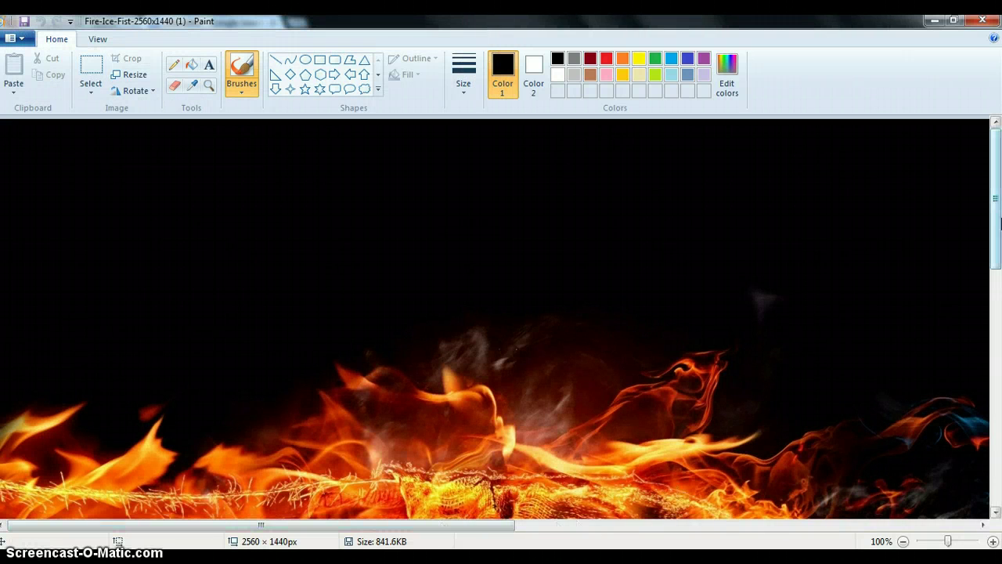
Place an empty text box in the centre of the fire-and-ice fist image with the Text tool
drag(998, 223, 999, 336)
drag(288, 526, 506, 537)
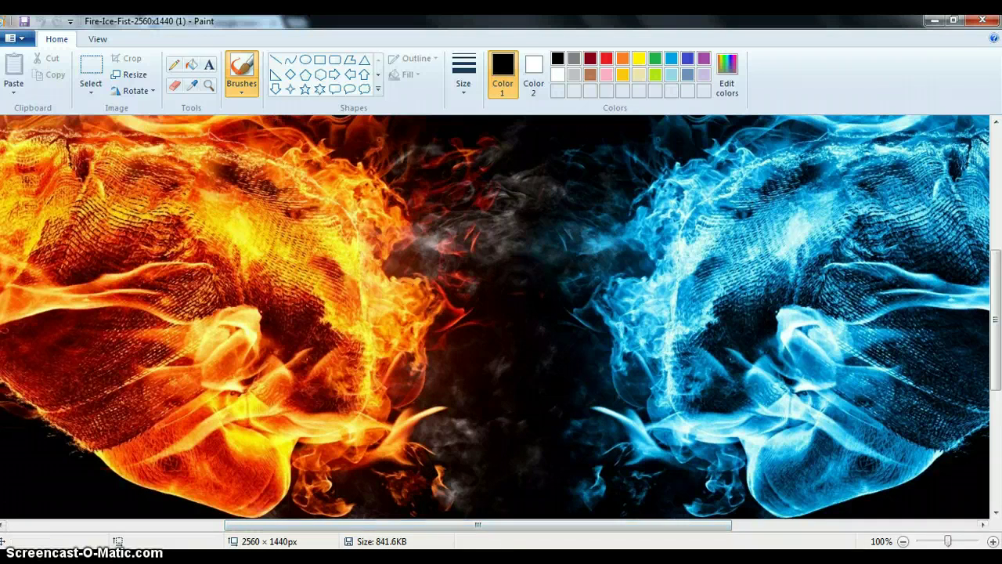
click(209, 65)
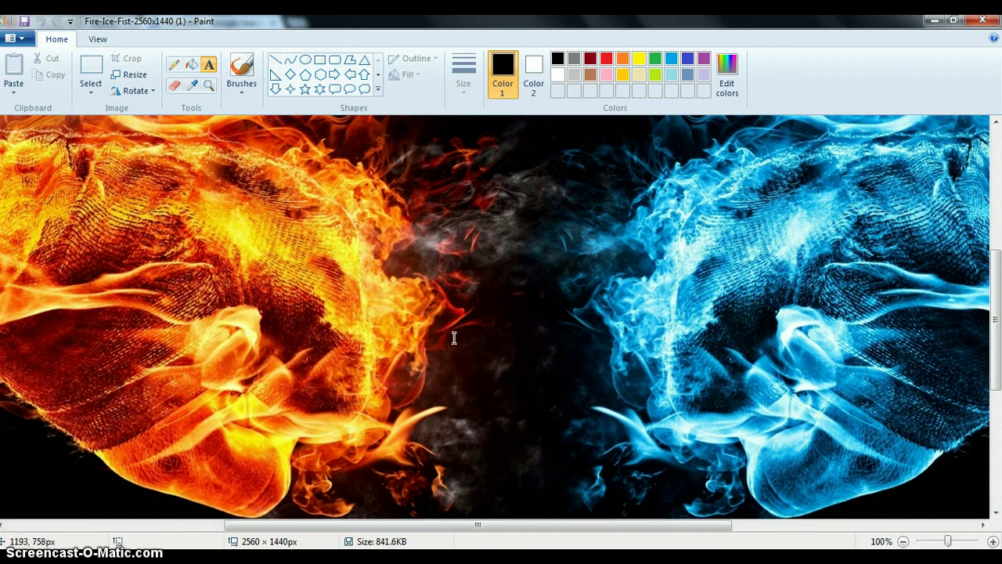
click(364, 309)
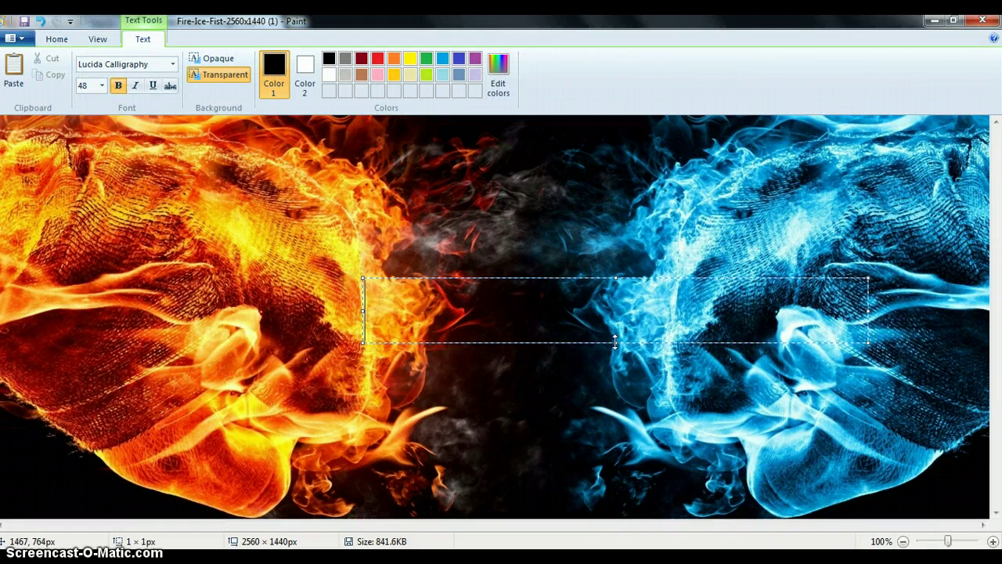
Enlarge the text box and type the channel name, an A.K.A line and the nickname on three lines
drag(615, 342, 628, 441)
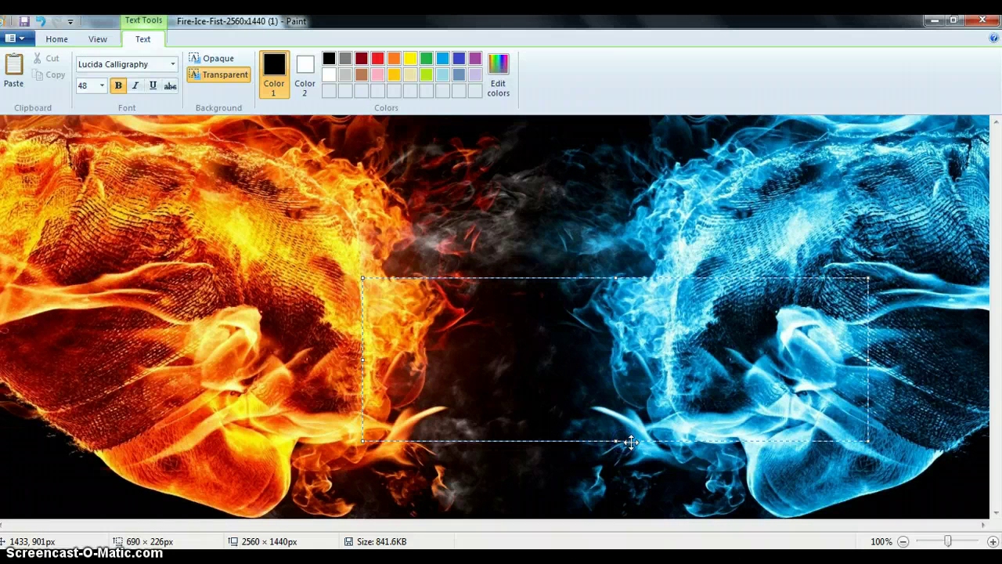
text(Da)
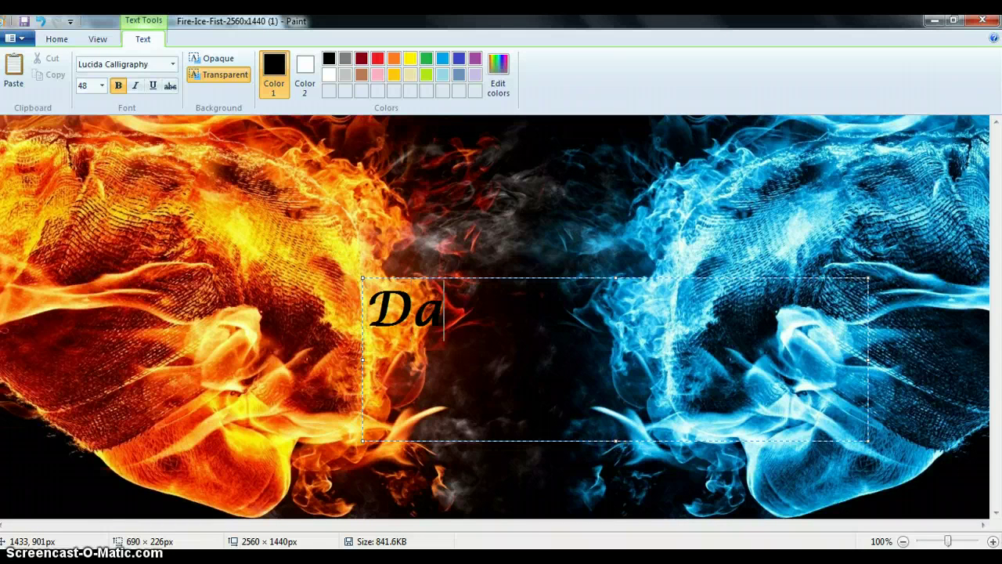
text(nnemann246)
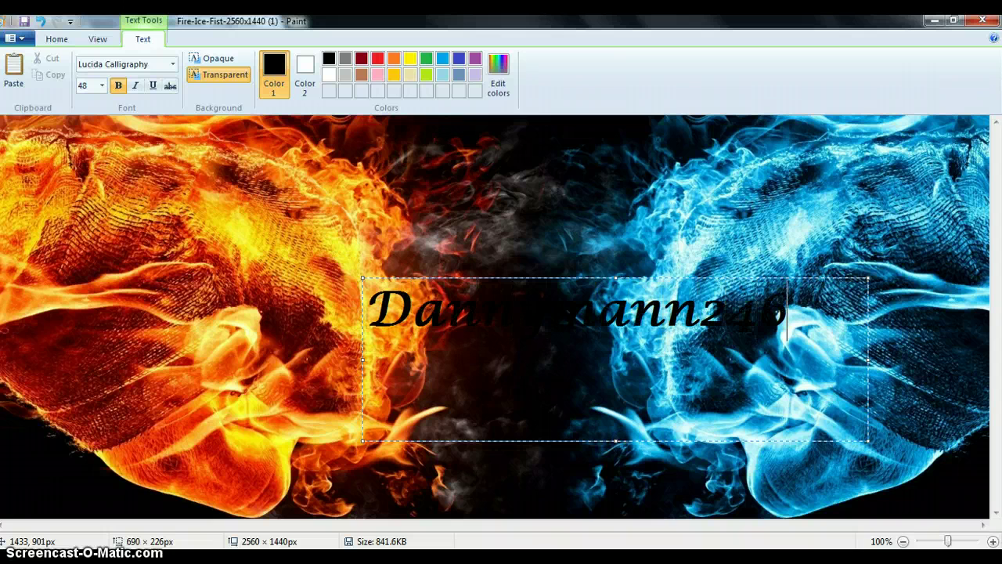
key(Return)
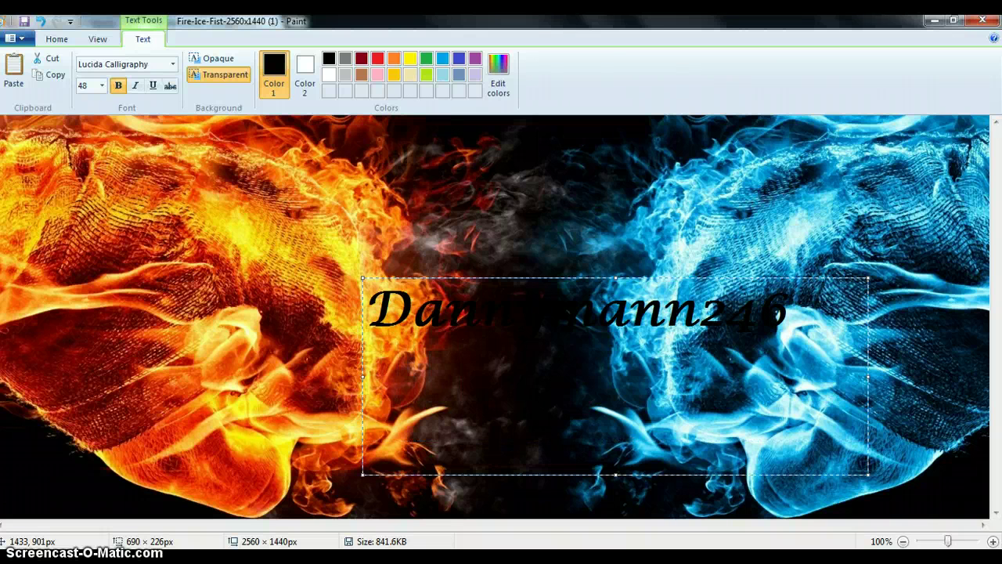
text(a)
key(BackSpace)
key(BackSpace)
key(BackSpace)
key(BackSpace)
key(BackSpace)
key(BackSpace)
text(A        A)
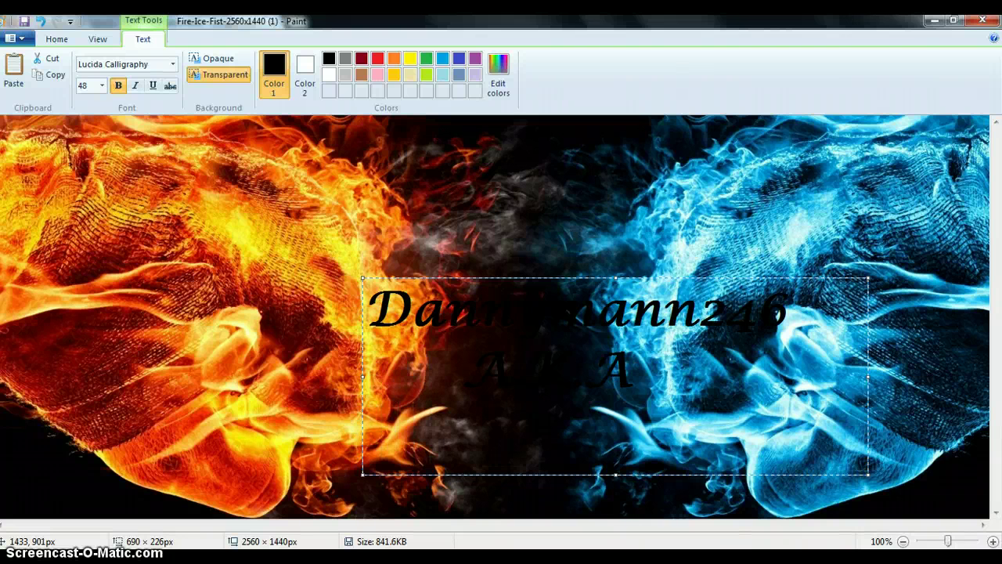
key(Return)
text(YOUNG GODD)
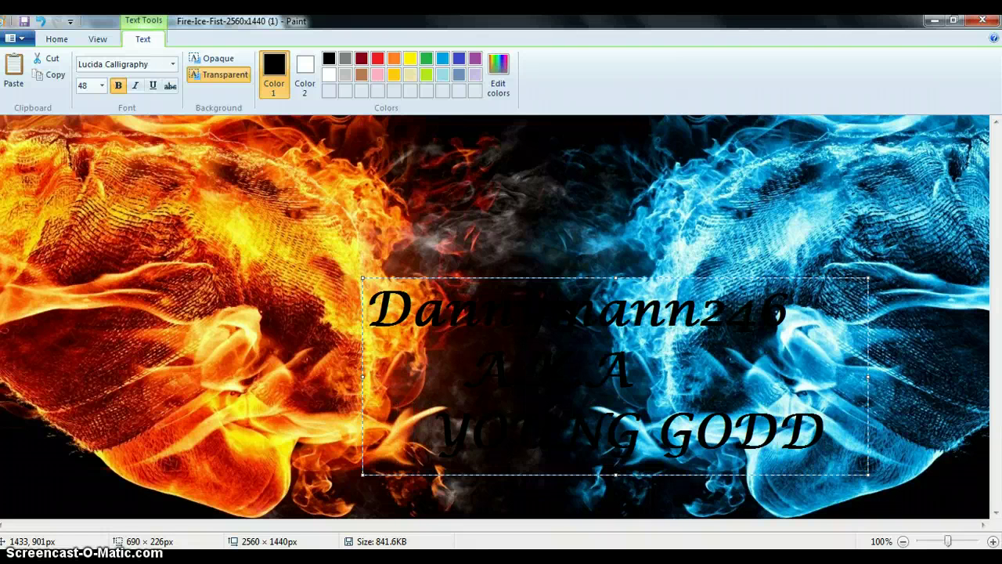
Retype the third line in proper capitalisation, fixing typos, and commit the text onto the image
click(430, 432)
key(BackSpace)
key(BackSpace)
key(BackSpace)
key(BackSpace)
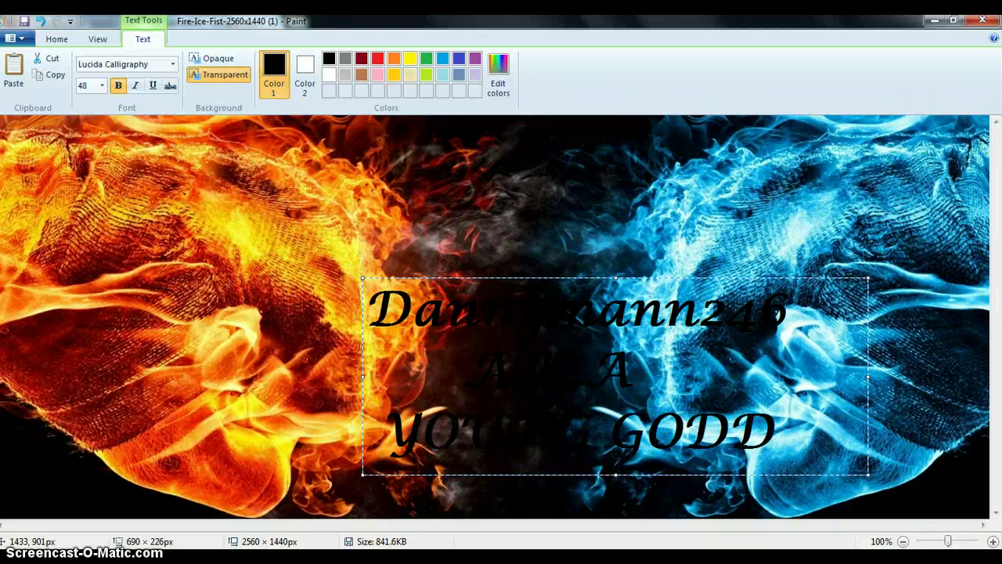
key(Delete)
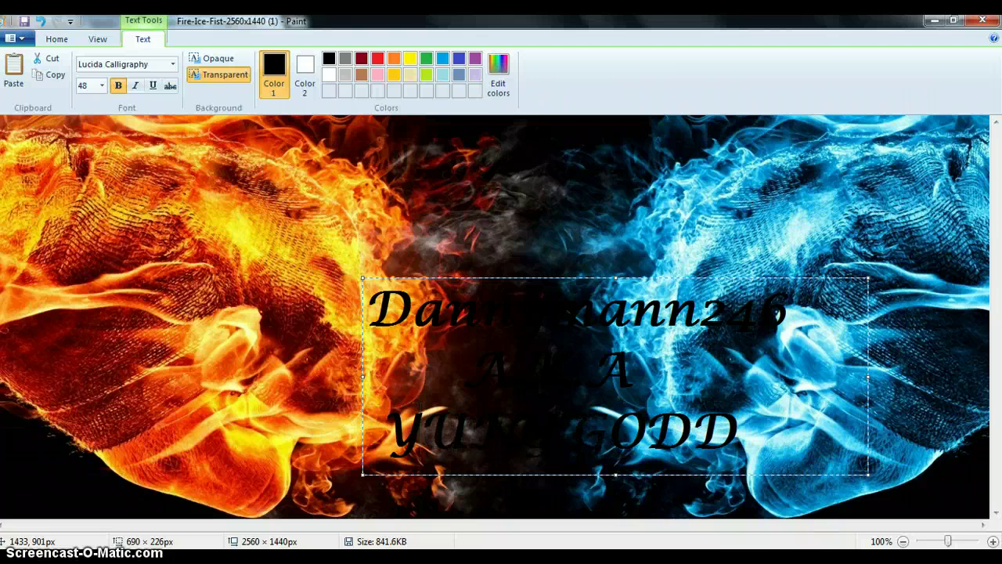
key(BackSpace)
key(BackSpace)
key(BackSpace)
key(BackSpace)
key(BackSpace)
key(BackSpace)
key(BackSpace)
key(BackSpace)
key(BackSpace)
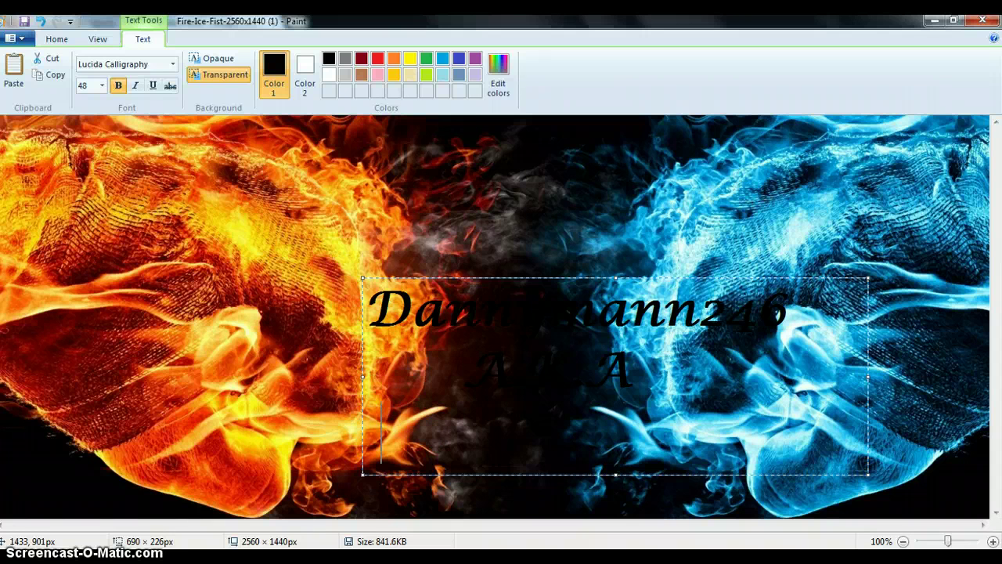
text(yo)
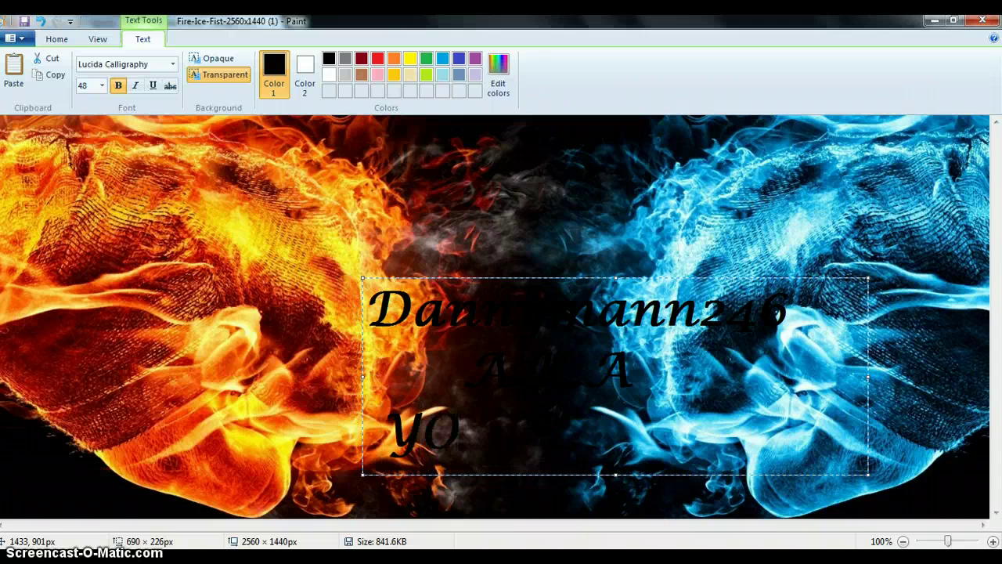
key(BackSpace)
text(oung)
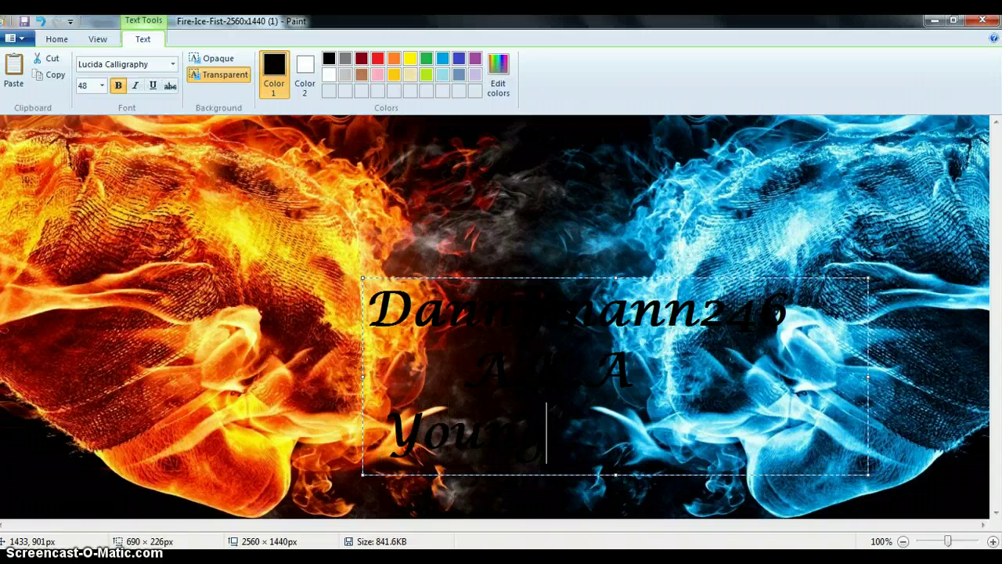
text( Godd)
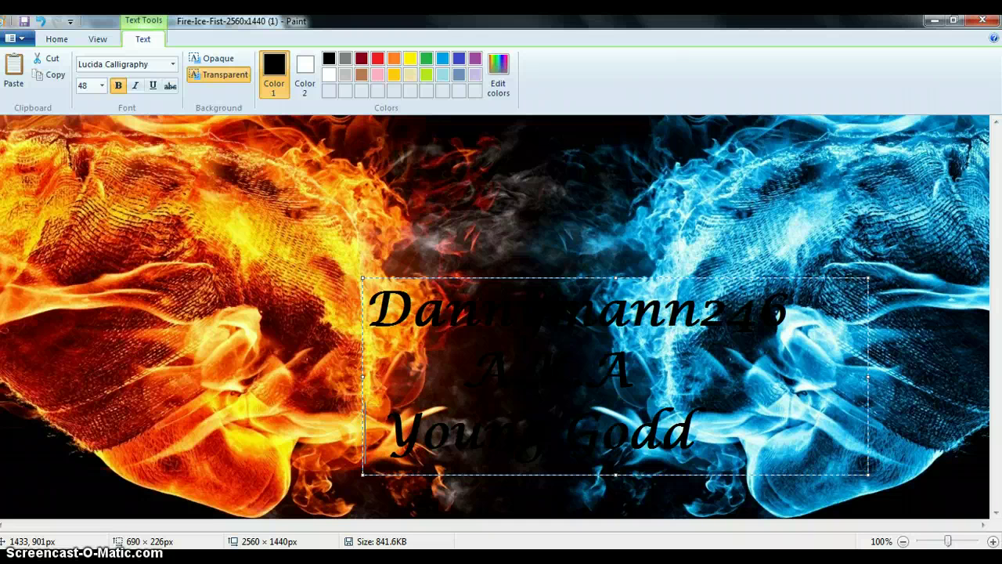
key(Home)
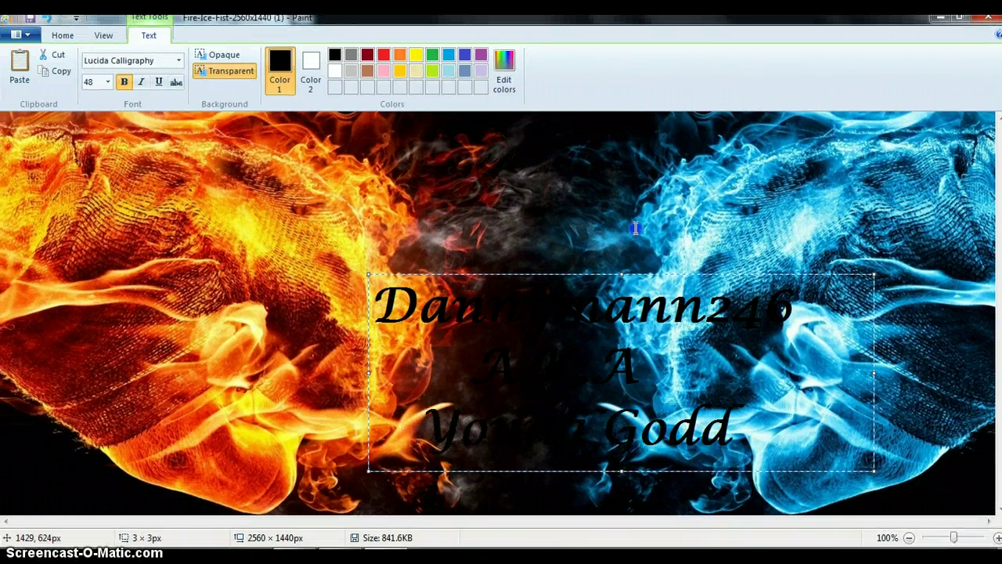
click(636, 227)
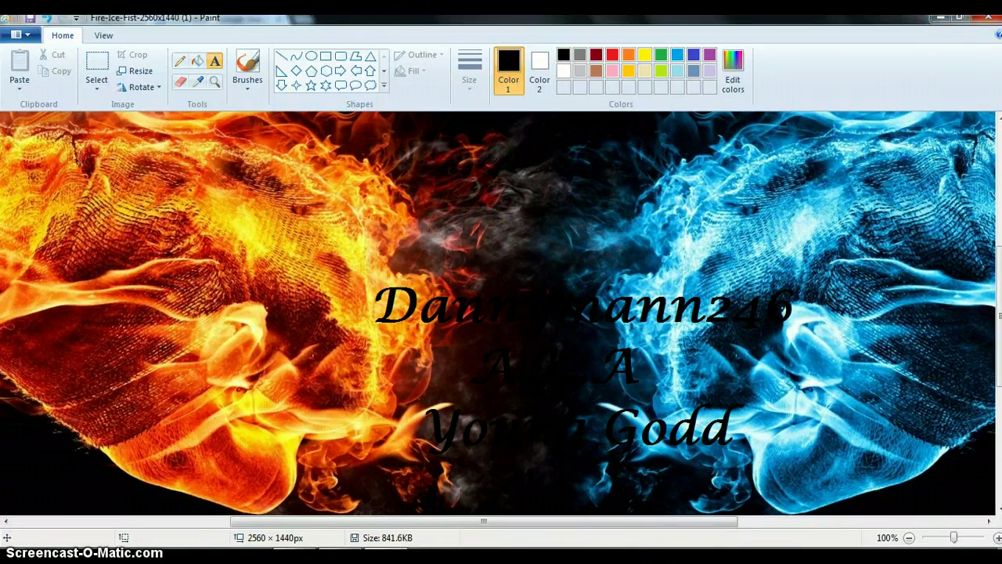
Close Paint with the edited banner image saved, and return to the YouTube channel tab
drag(880, 17, 792, 43)
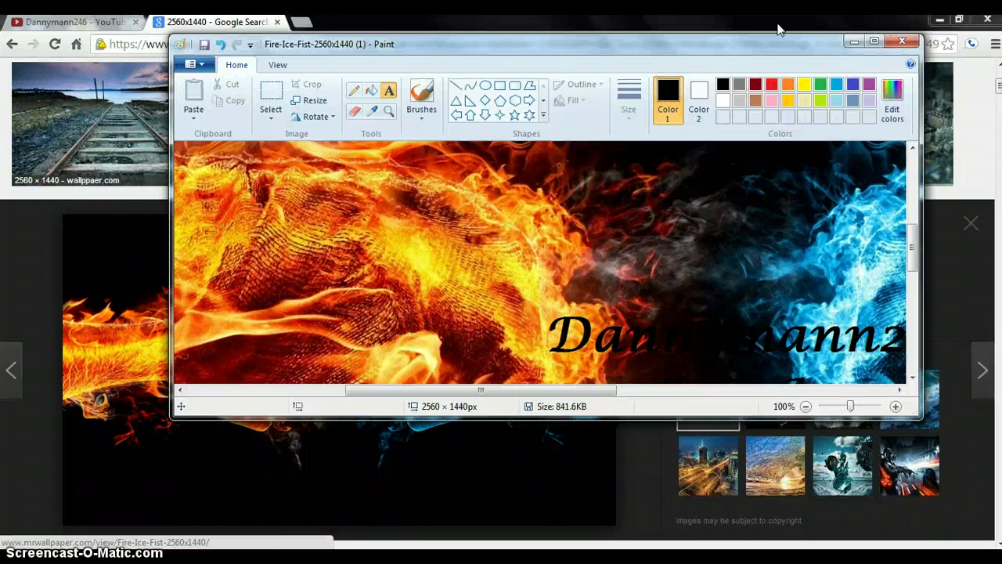
click(902, 40)
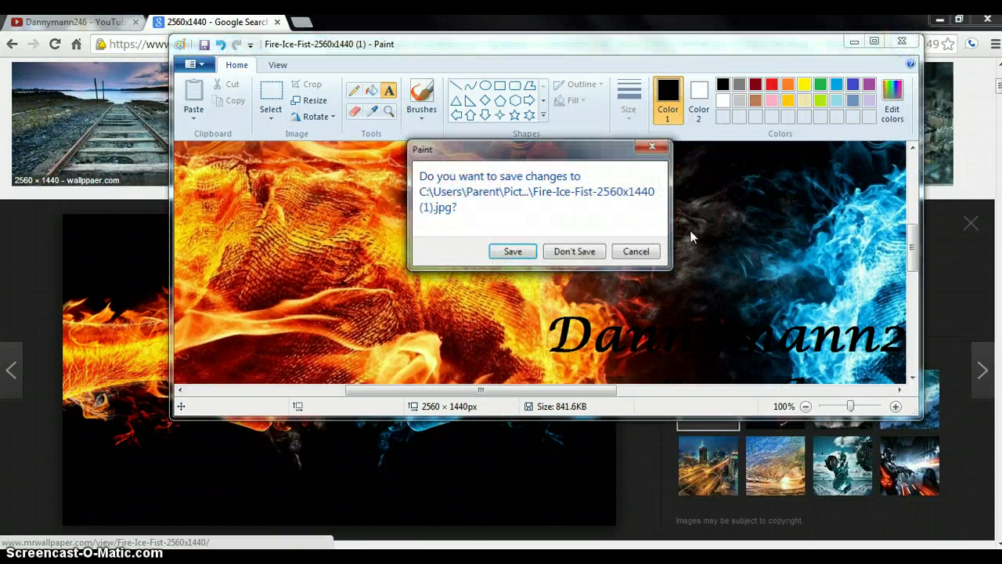
click(513, 251)
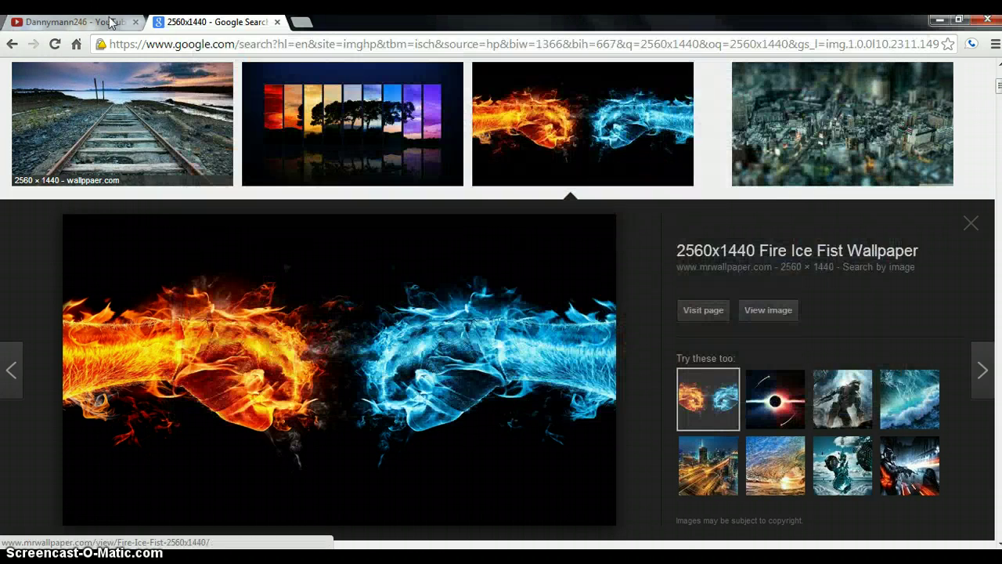
click(100, 26)
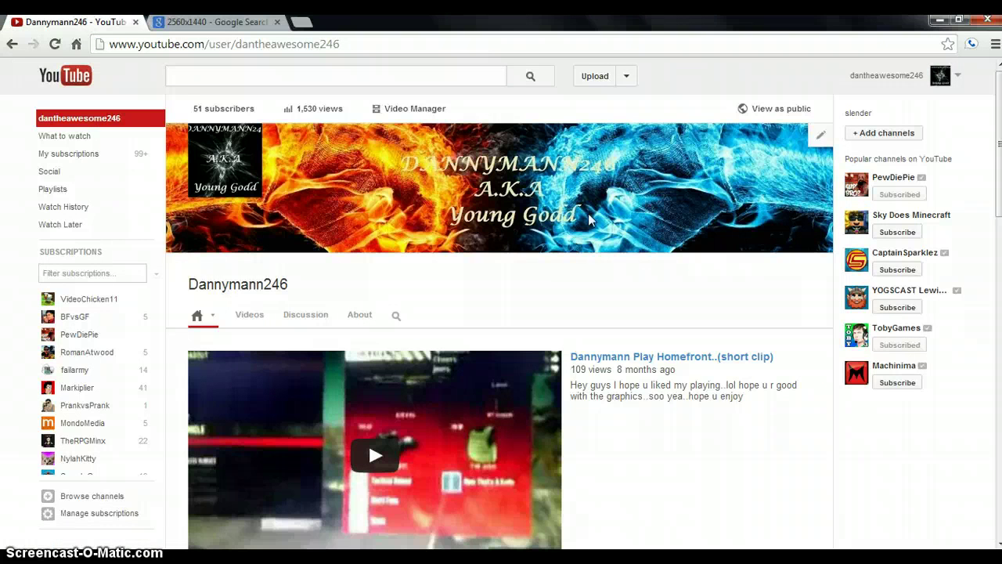
Upload the edited Fire-Ice-Fist image from the computer as new channel art
click(820, 134)
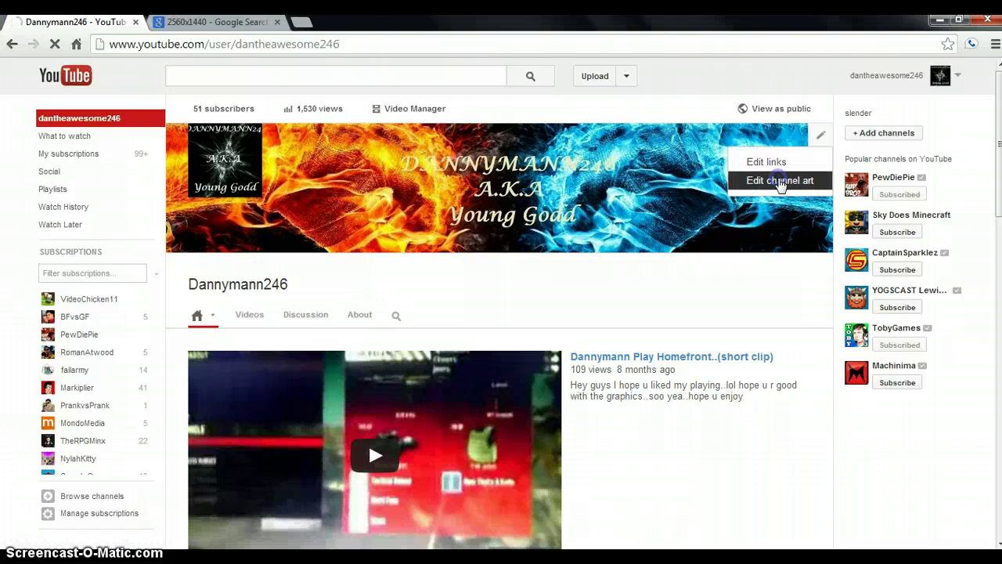
click(778, 181)
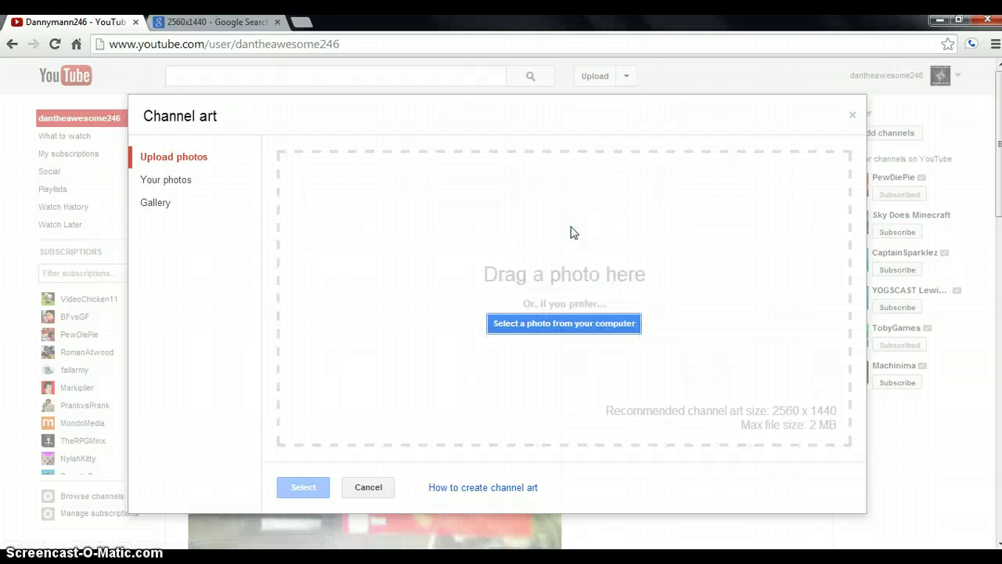
click(535, 328)
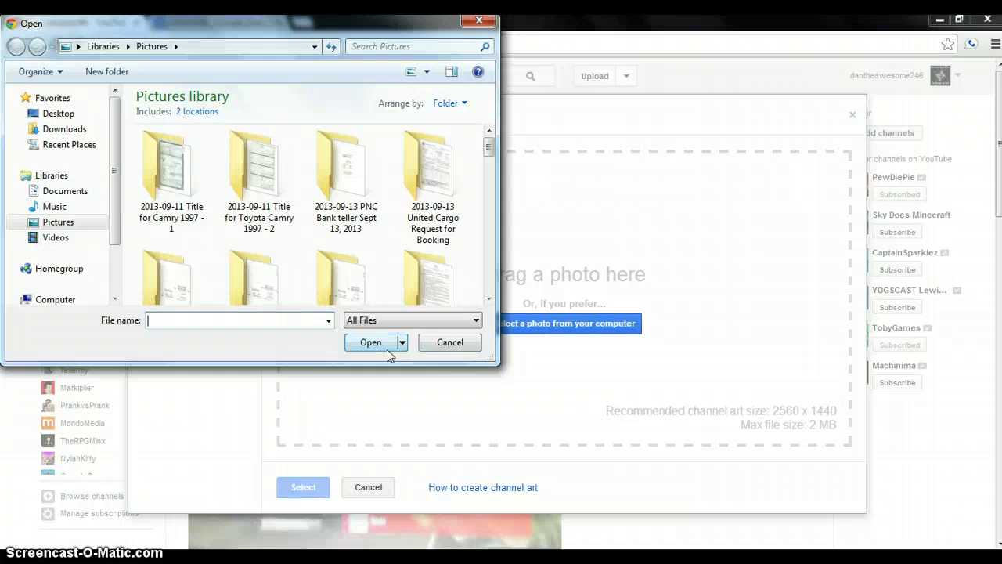
drag(487, 151, 485, 234)
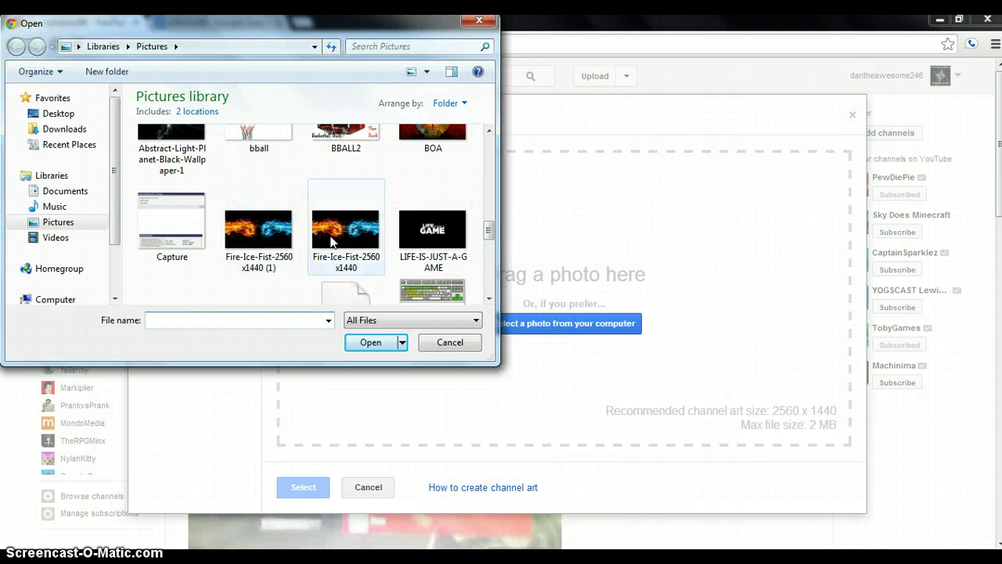
double_click(350, 235)
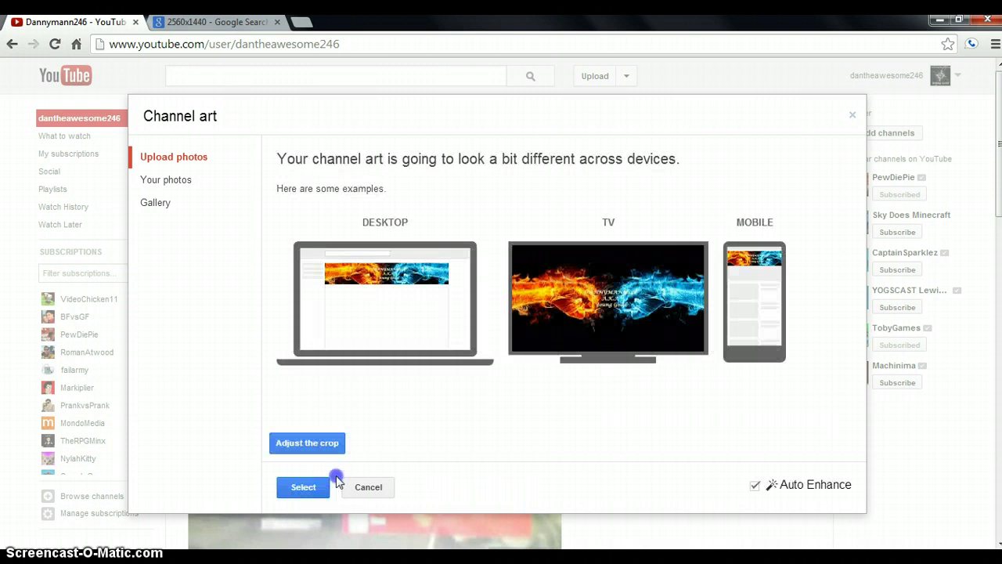
Confirm the new channel art with Select and reload the channel page to see the banner
click(311, 486)
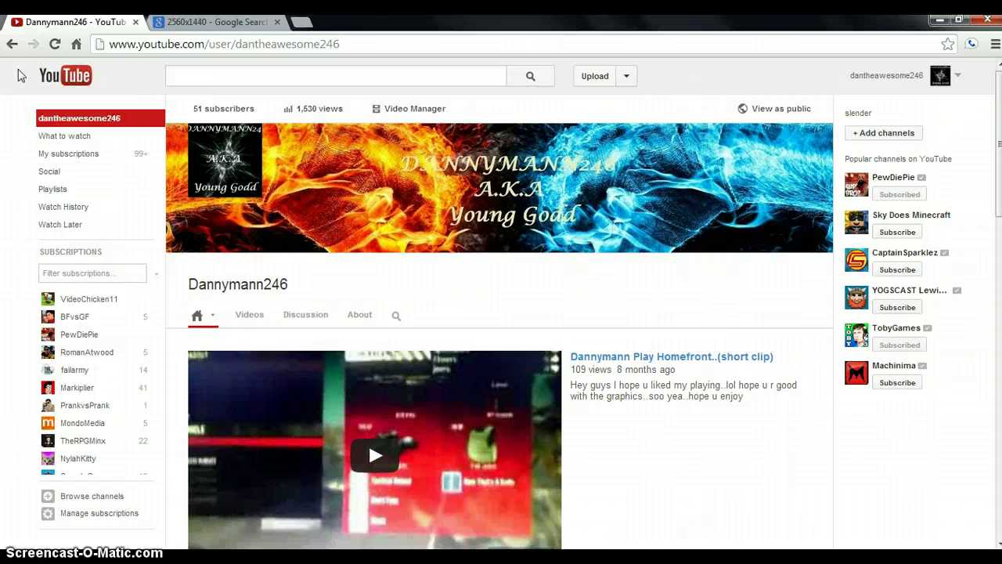
click(55, 45)
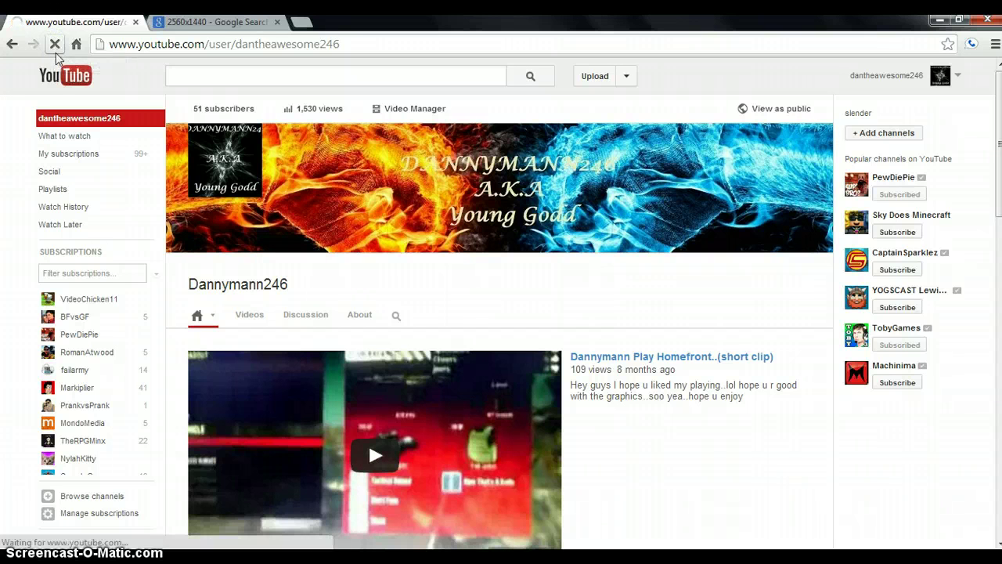